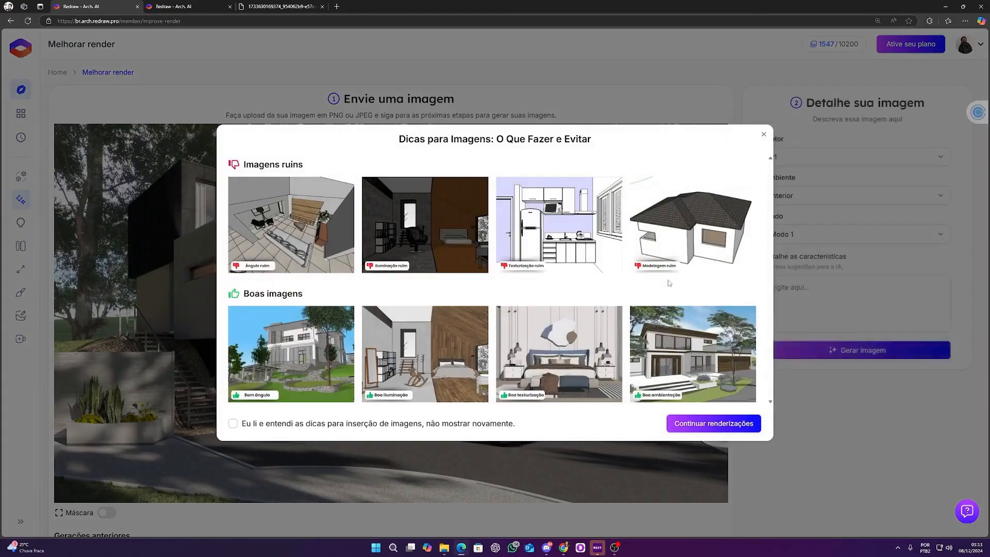
Step: Dismiss the image tips and set the rendering engine to v2, keeping the environment as Interior
{"action": "left_click", "coordinate": [766, 133]}
{"action": "left_click", "coordinate": [819, 158]}
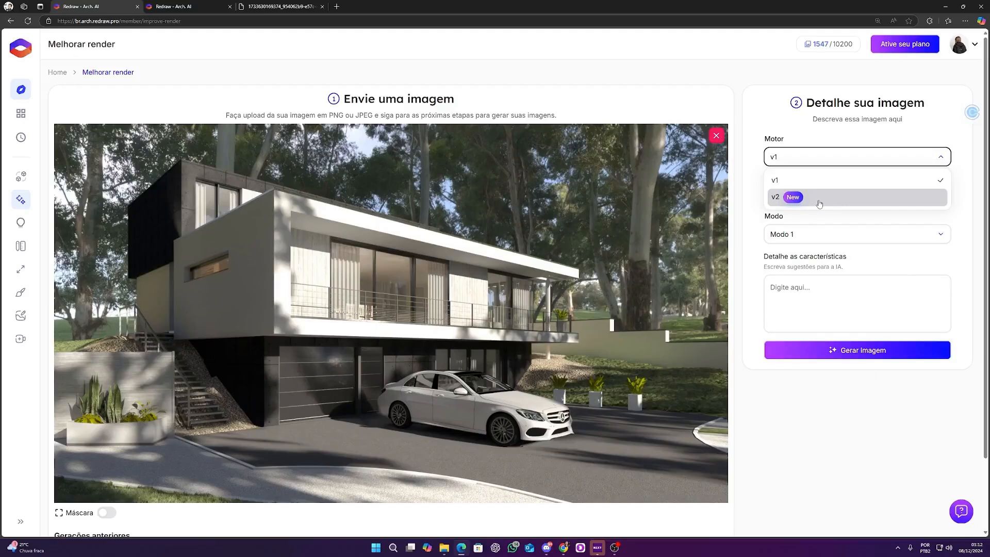
{"action": "left_click", "coordinate": [819, 204]}
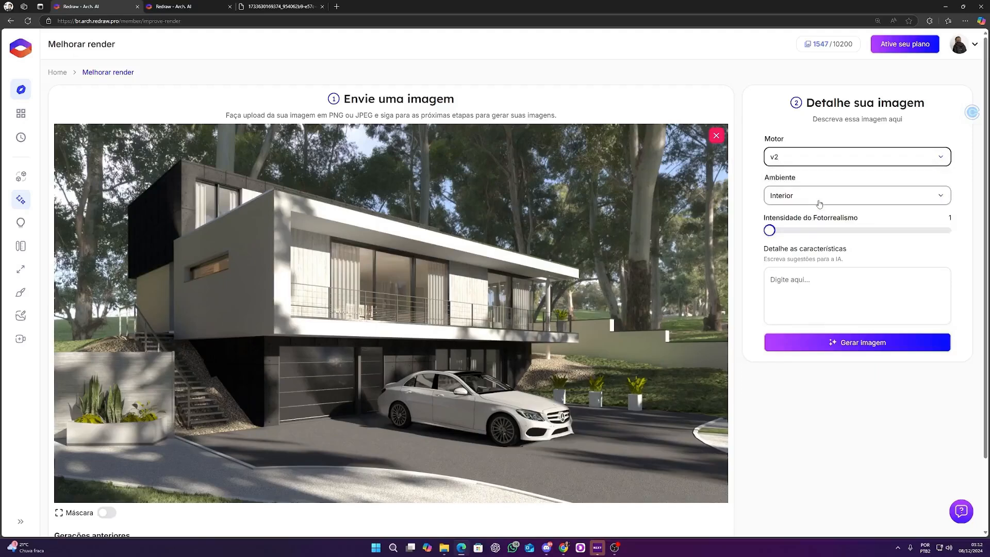
{"action": "left_click", "coordinate": [819, 203]}
{"action": "left_click", "coordinate": [882, 182]}
{"action": "left_click", "coordinate": [850, 159]}
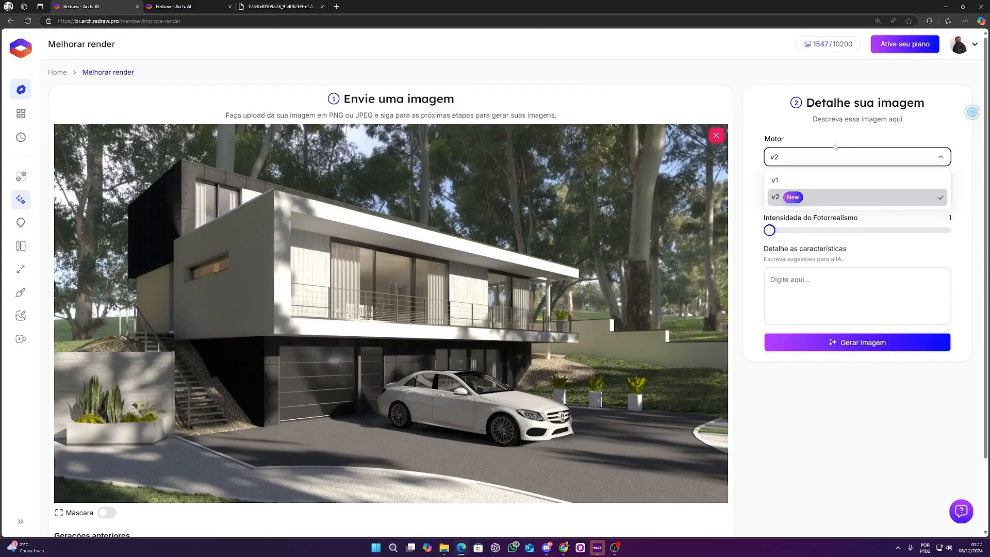
{"action": "left_click", "coordinate": [835, 211]}
Step: Set the photorealism intensity to 8 and generate the enhanced house render
{"action": "left_click", "coordinate": [867, 230]}
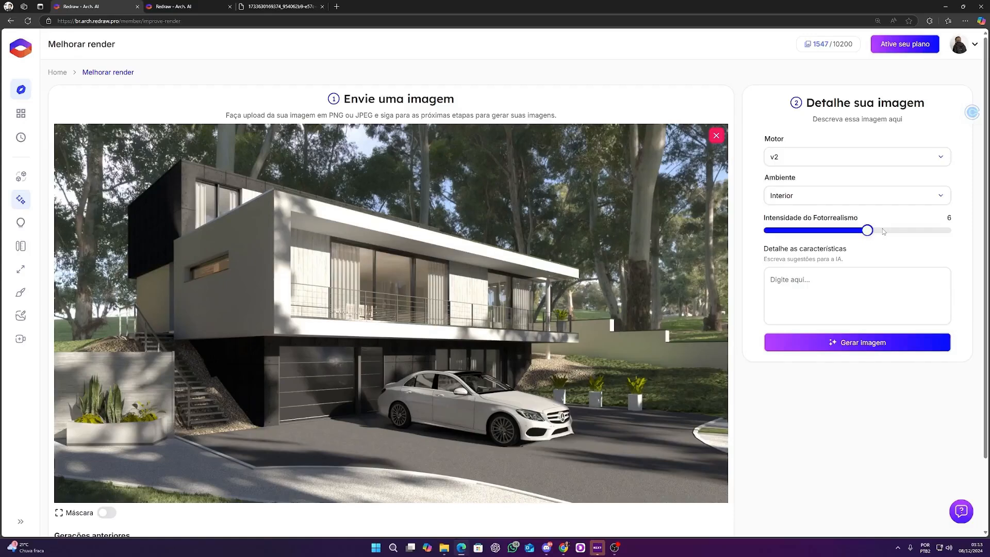
{"action": "left_click_drag", "start_coordinate": [883, 231], "coordinate": [912, 239]}
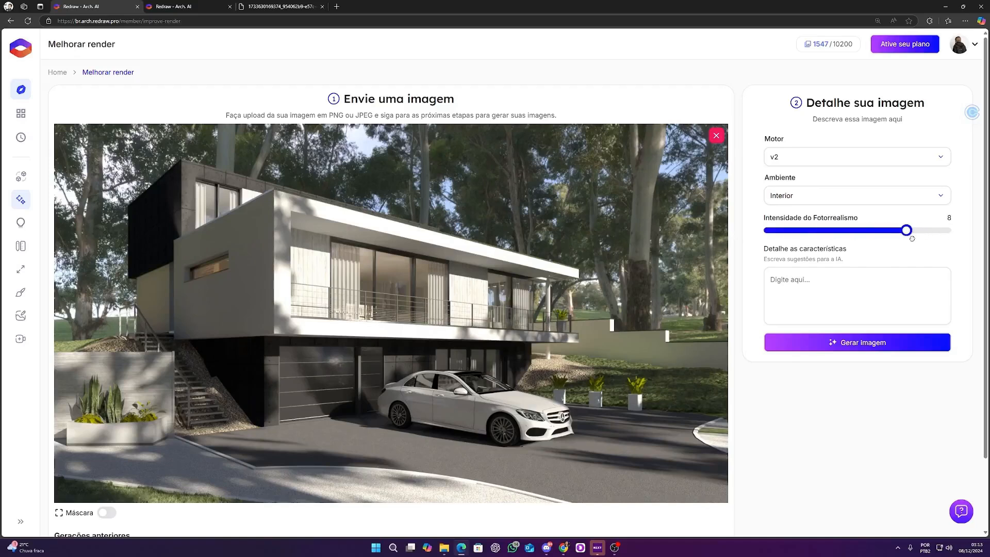
{"action": "left_click", "coordinate": [864, 336]}
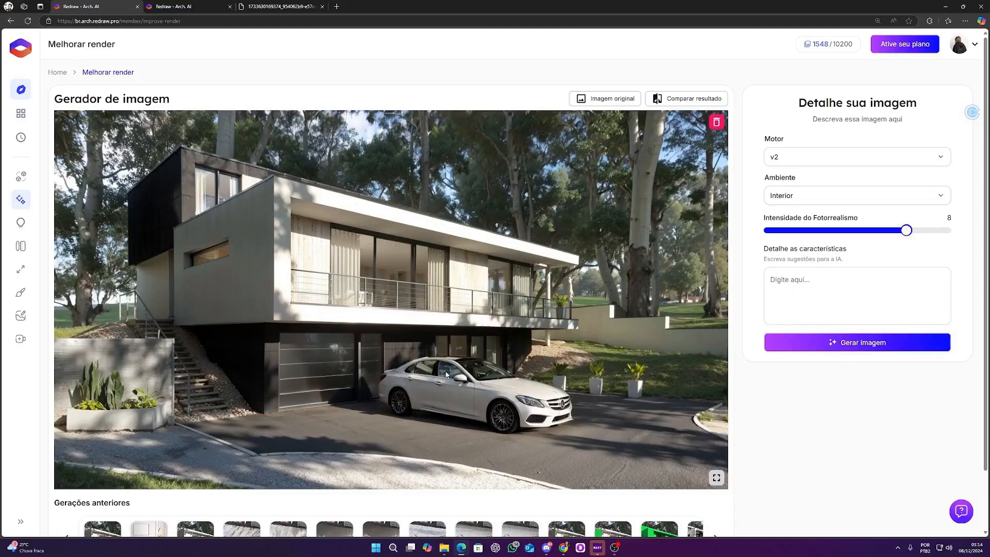
Step: Compare the generated house render with the original using the before/after divider
{"action": "left_click", "coordinate": [657, 98]}
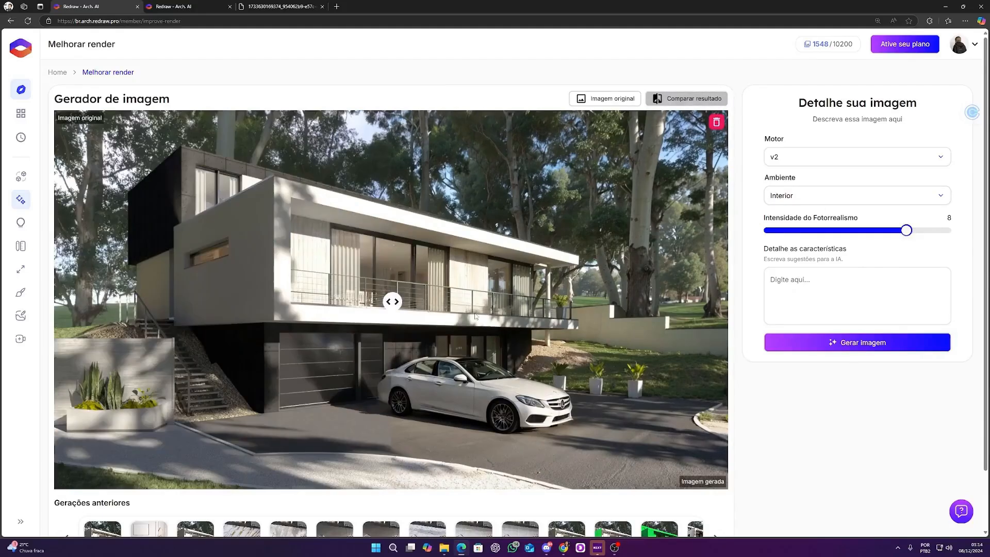
{"action": "left_click_drag", "start_coordinate": [530, 313], "coordinate": [409, 293]}
{"action": "scroll", "coordinate": [437, 302], "scroll_direction": "down", "scroll_amount": 2}
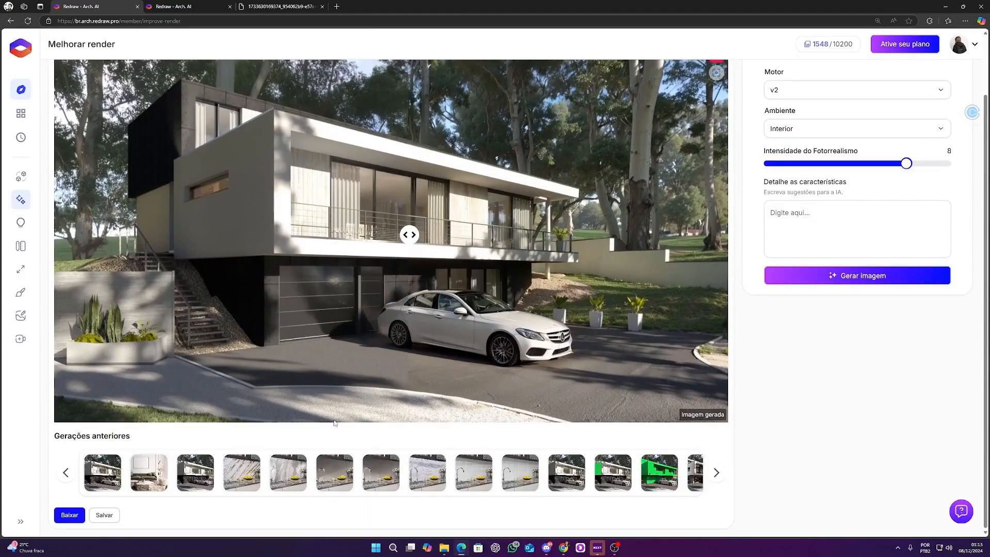
{"action": "scroll", "coordinate": [650, 209], "scroll_direction": "up", "scroll_amount": 1}
Step: Discard the generated house render and enable the mask on the original image
{"action": "left_click", "coordinate": [715, 95]}
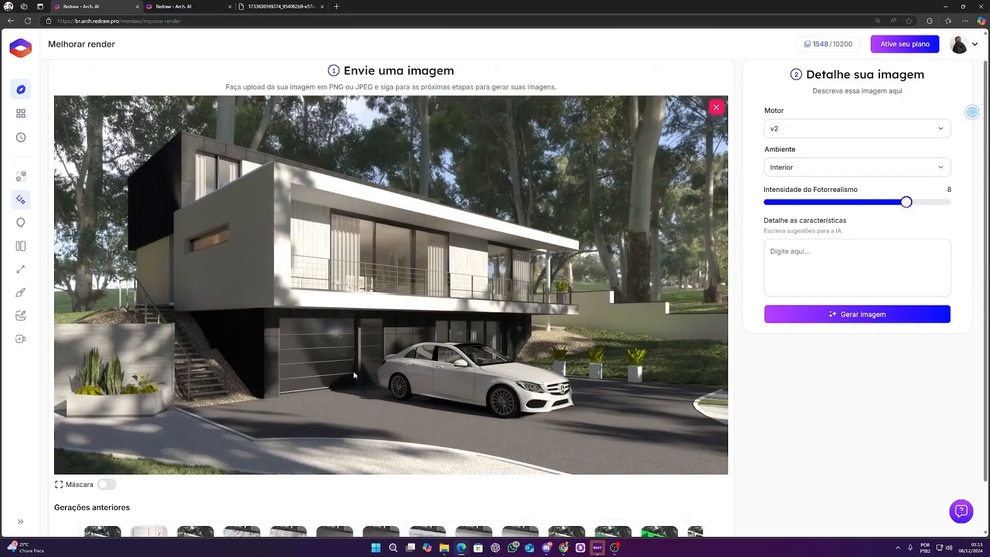
{"action": "scroll", "coordinate": [158, 445], "scroll_direction": "down", "scroll_amount": 1}
{"action": "left_click", "coordinate": [107, 428]}
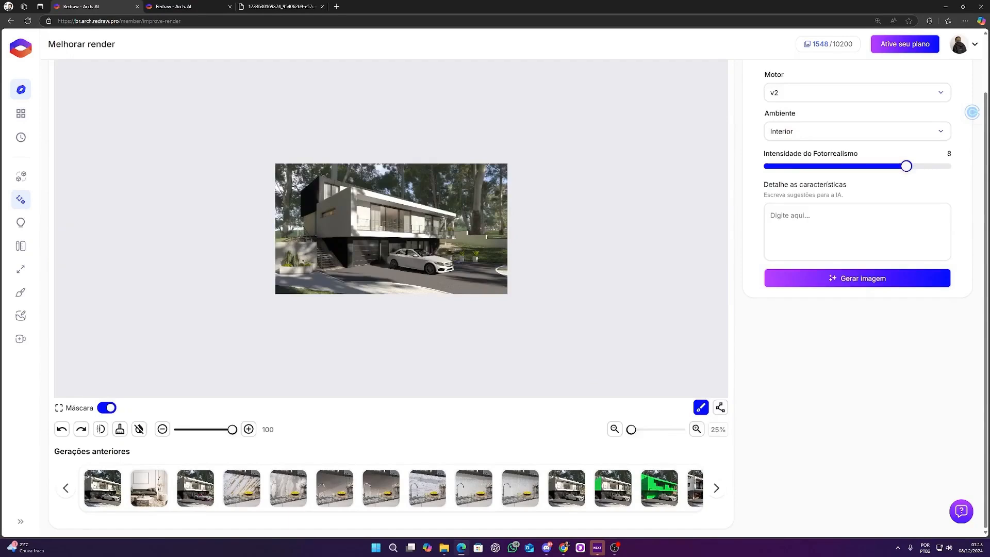
Step: Brush a mask over the foreground lawn corner and the garden area behind the car
{"action": "left_click_drag", "start_coordinate": [630, 430], "coordinate": [639, 430]}
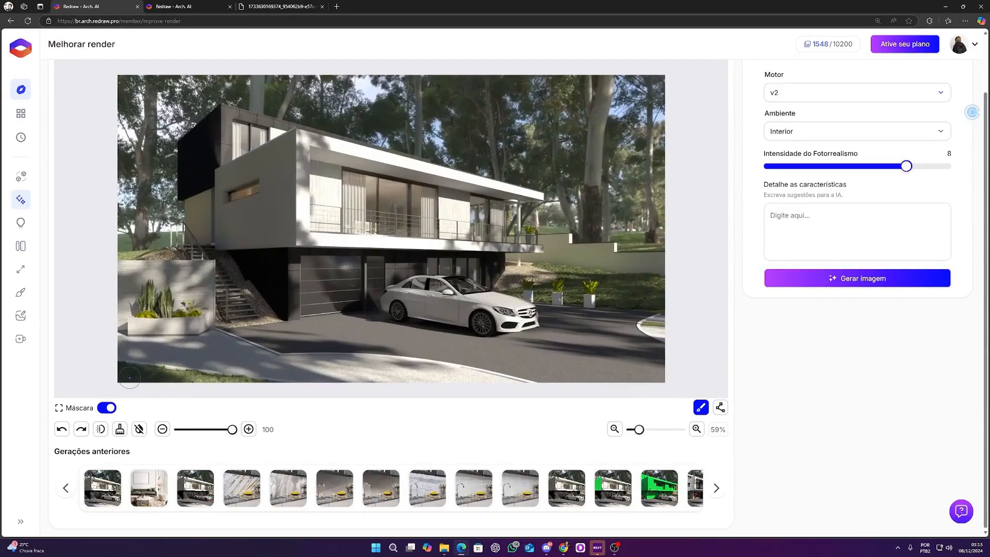
{"action": "left_click_drag", "start_coordinate": [144, 374], "coordinate": [260, 380]}
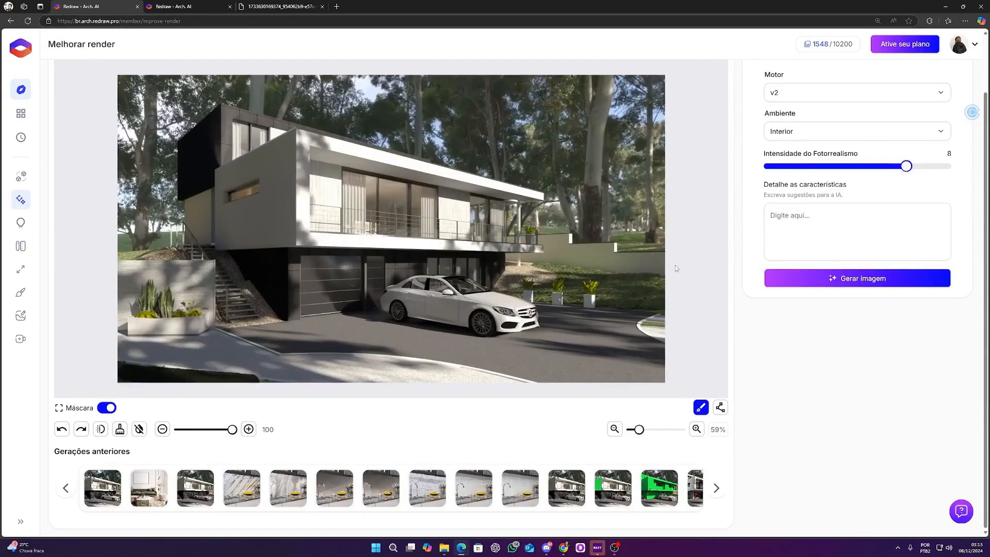
{"action": "mouse_move", "coordinate": [660, 301]}
{"action": "left_mouse_down"}
{"action": "mouse_move", "coordinate": [503, 286]}
{"action": "mouse_move", "coordinate": [509, 271]}
{"action": "mouse_move", "coordinate": [553, 272]}
{"action": "mouse_move", "coordinate": [603, 281]}
{"action": "mouse_move", "coordinate": [520, 289]}
{"action": "mouse_move", "coordinate": [667, 310]}
{"action": "left_mouse_up"}
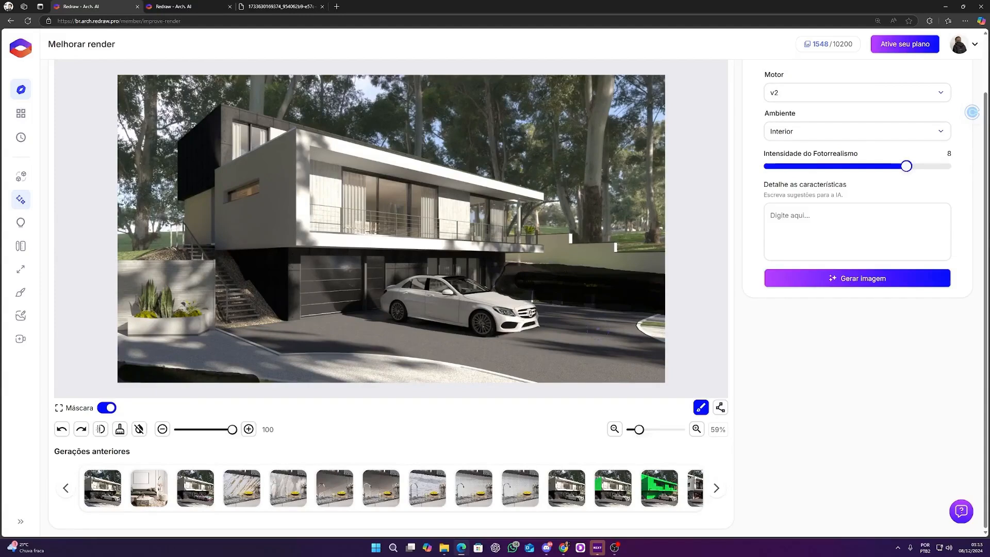
Step: Switch to polygon masking and outline the foreground lawn in the lower-left corner of the image
{"action": "left_click", "coordinate": [719, 408]}
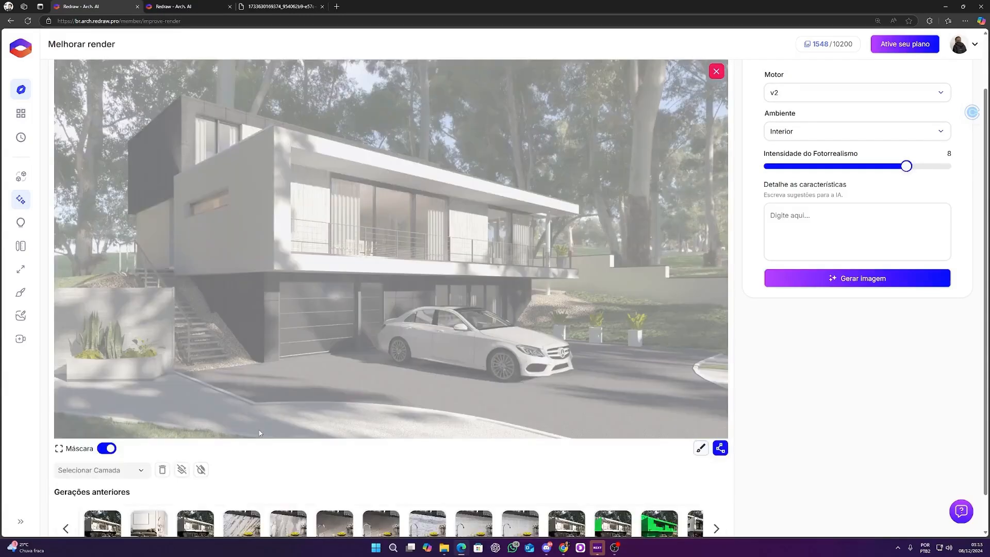
{"action": "left_click", "coordinate": [249, 435]}
{"action": "left_click", "coordinate": [56, 412]}
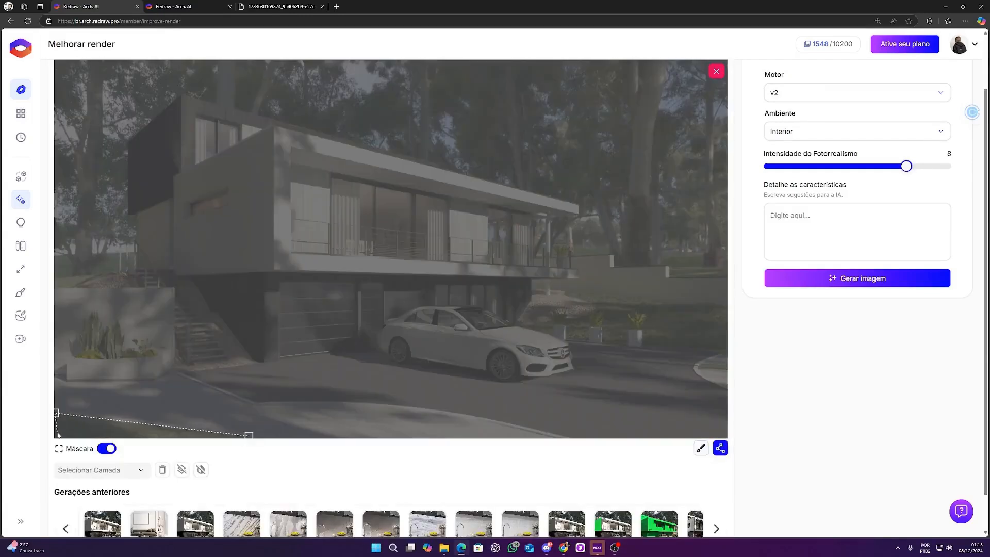
{"action": "left_click", "coordinate": [56, 435]}
{"action": "left_click", "coordinate": [249, 434]}
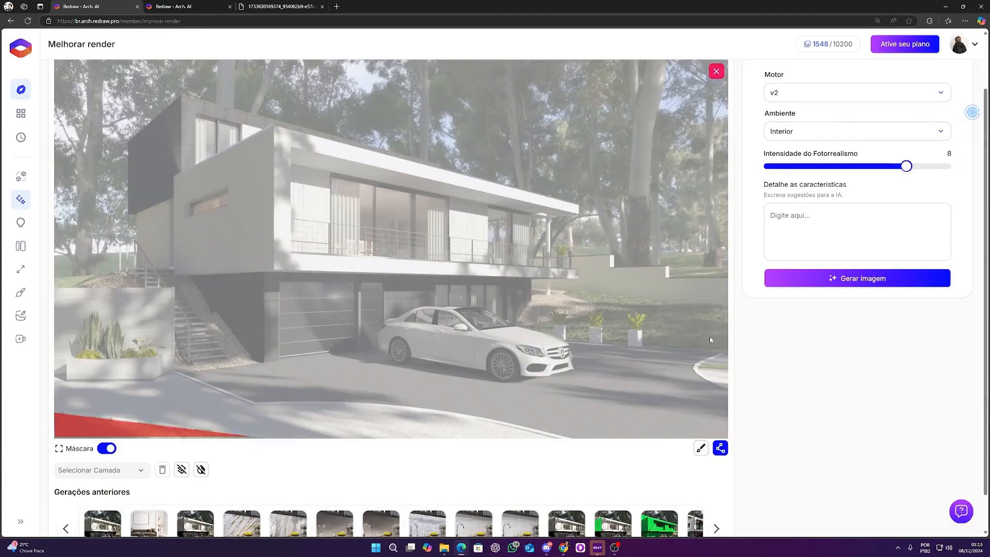
Step: Outline a polygon mask around the lawn and potted plants behind the car, up to the image's right edge
{"action": "left_click", "coordinate": [726, 350]}
{"action": "left_click", "coordinate": [561, 339]}
{"action": "left_click", "coordinate": [540, 333]}
{"action": "left_click", "coordinate": [515, 325]}
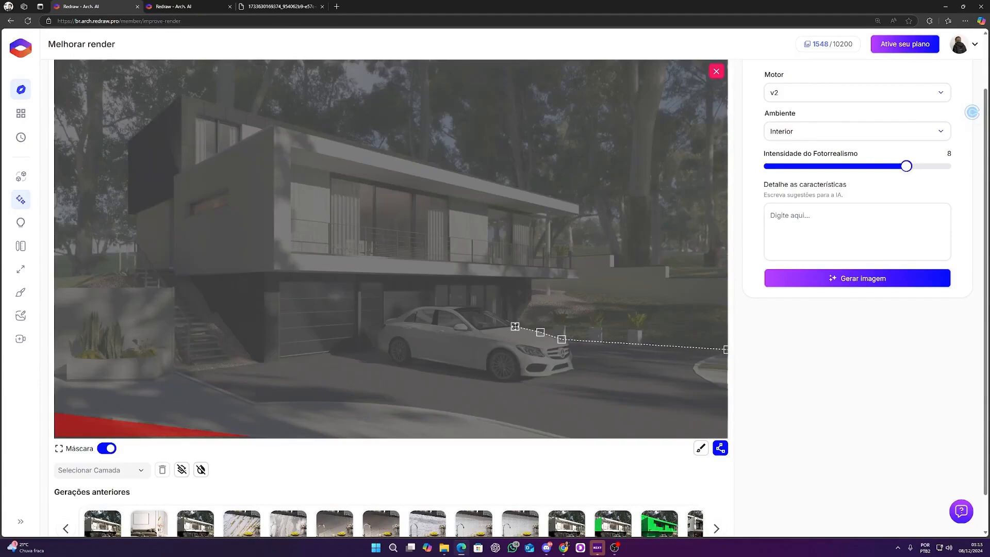
{"action": "left_click", "coordinate": [530, 302]}
{"action": "left_click", "coordinate": [532, 292]}
{"action": "left_click", "coordinate": [548, 290]}
{"action": "left_click", "coordinate": [720, 303]}
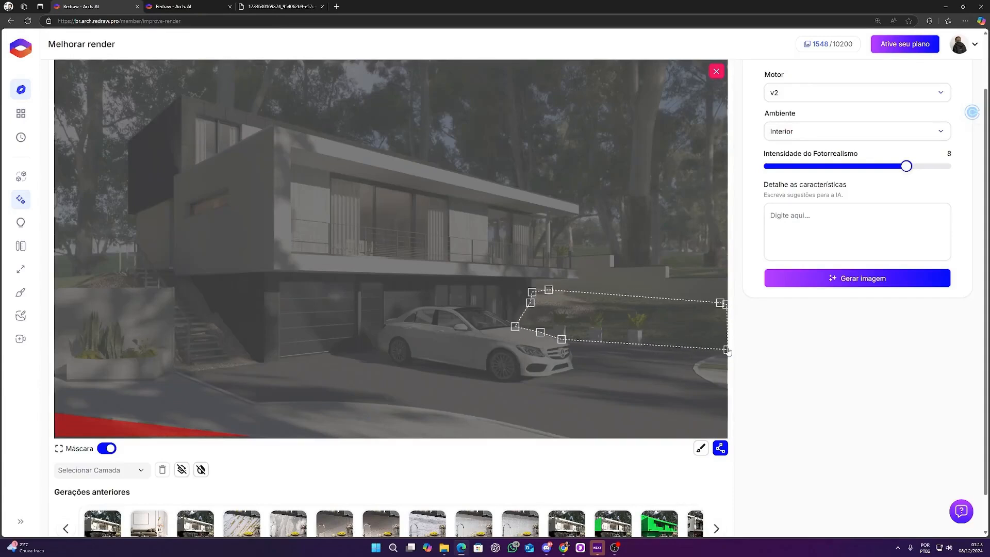
{"action": "left_click", "coordinate": [726, 350]}
Step: Outline a polygon mask over the trees and sky, following the retaining wall and the house's roofline
{"action": "scroll", "coordinate": [665, 234], "scroll_direction": "up", "scroll_amount": 2}
{"action": "left_click", "coordinate": [725, 339]}
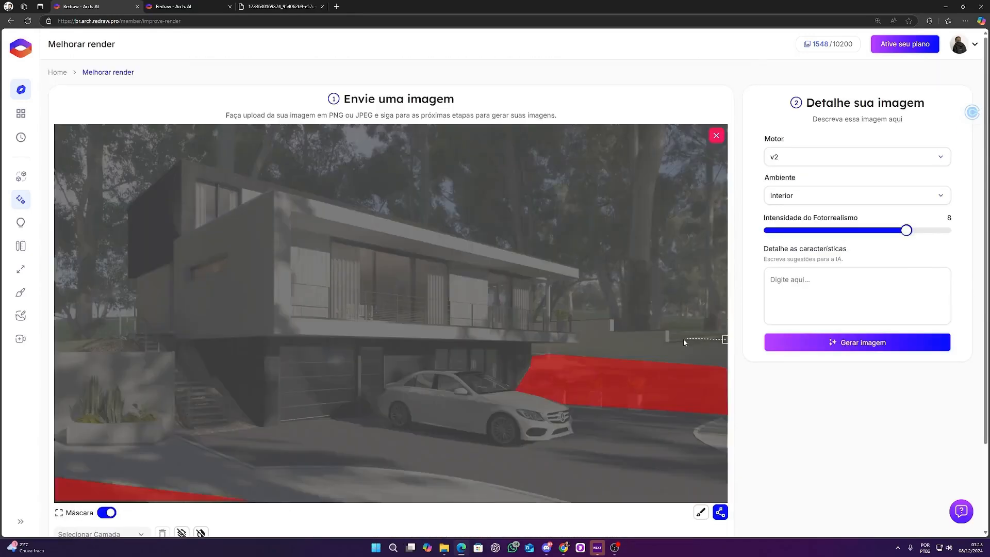
{"action": "left_click", "coordinate": [652, 329]}
{"action": "left_click", "coordinate": [612, 329]}
{"action": "left_click", "coordinate": [612, 316]}
{"action": "left_click", "coordinate": [575, 318]}
{"action": "left_click", "coordinate": [573, 307]}
{"action": "key", "text": "ctrl+z"}
{"action": "left_click", "coordinate": [570, 317]}
{"action": "left_click", "coordinate": [556, 321]}
{"action": "left_click", "coordinate": [550, 320]}
{"action": "left_click", "coordinate": [552, 283]}
{"action": "left_click", "coordinate": [575, 278]}
{"action": "left_click", "coordinate": [579, 270]}
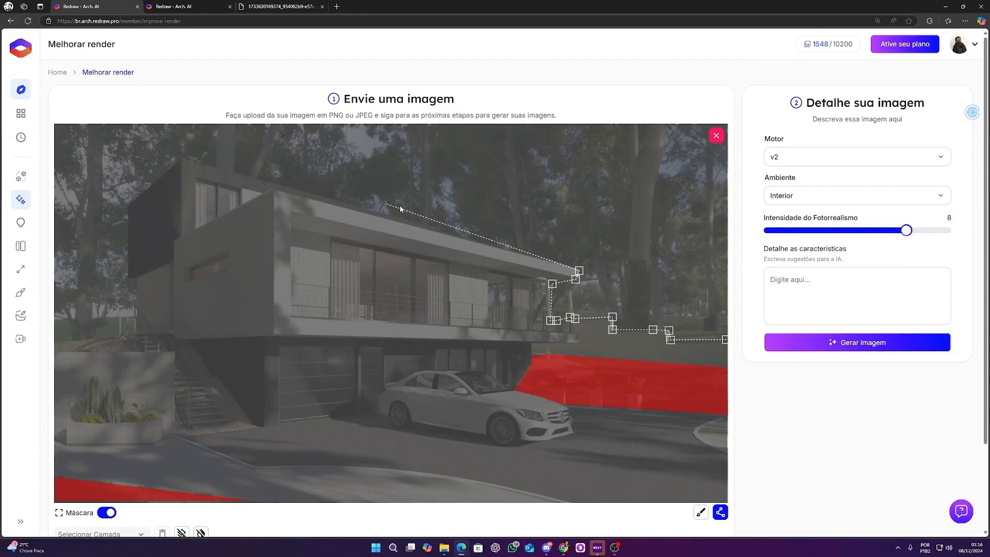
{"action": "left_click", "coordinate": [439, 232]}
{"action": "left_click", "coordinate": [138, 352]}
{"action": "left_click", "coordinate": [55, 351]}
{"action": "left_click", "coordinate": [54, 125]}
{"action": "left_click", "coordinate": [726, 125]}
{"action": "left_click", "coordinate": [725, 340]}
Step: Select mask layers Camada 1, Camada 2 and Camada 3 in turn to check which area each covers
{"action": "scroll", "coordinate": [606, 221], "scroll_direction": "down", "scroll_amount": 2}
{"action": "scroll", "coordinate": [263, 423], "scroll_direction": "up", "scroll_amount": 1}
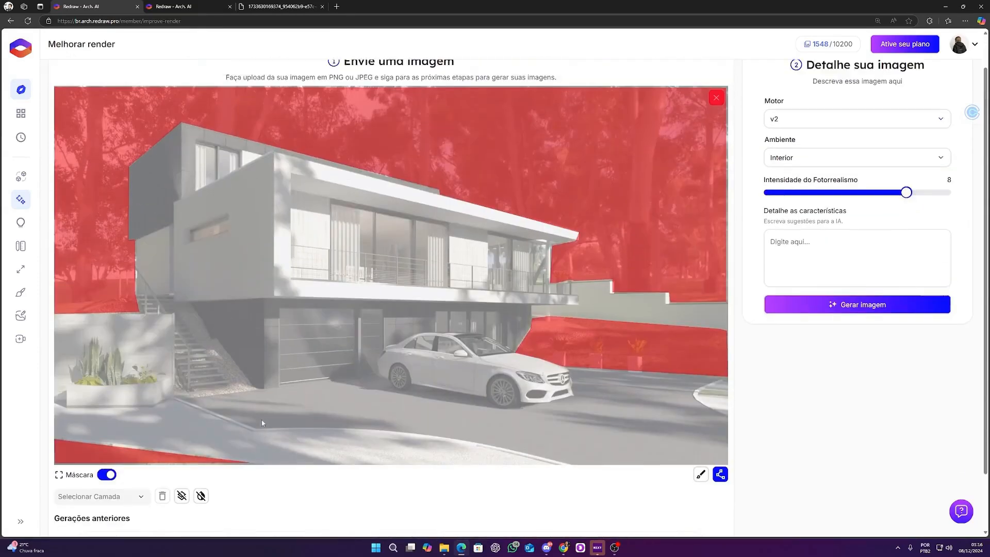
{"action": "left_click", "coordinate": [118, 506]}
{"action": "left_click", "coordinate": [77, 450]}
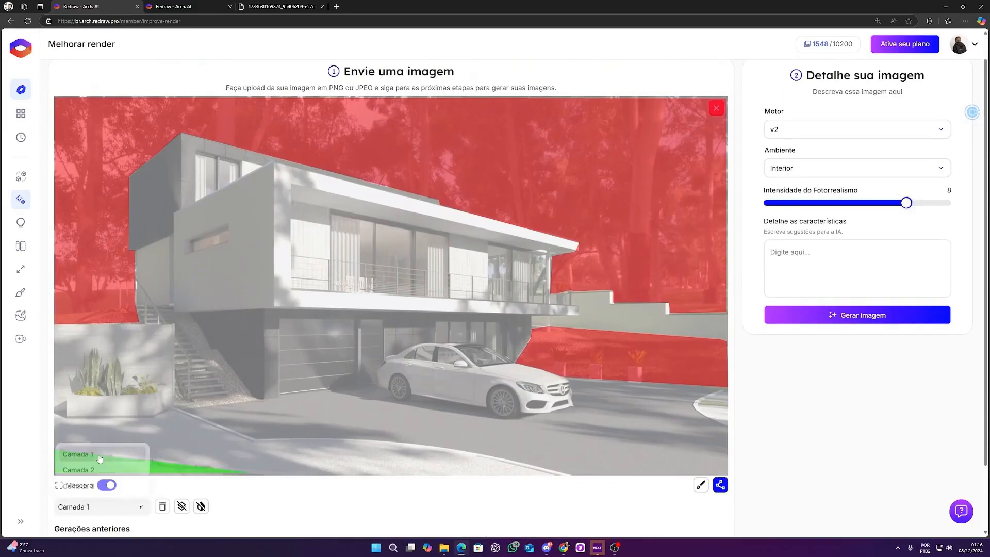
{"action": "left_click", "coordinate": [134, 508]}
{"action": "left_click", "coordinate": [119, 468]}
{"action": "left_click", "coordinate": [122, 505]}
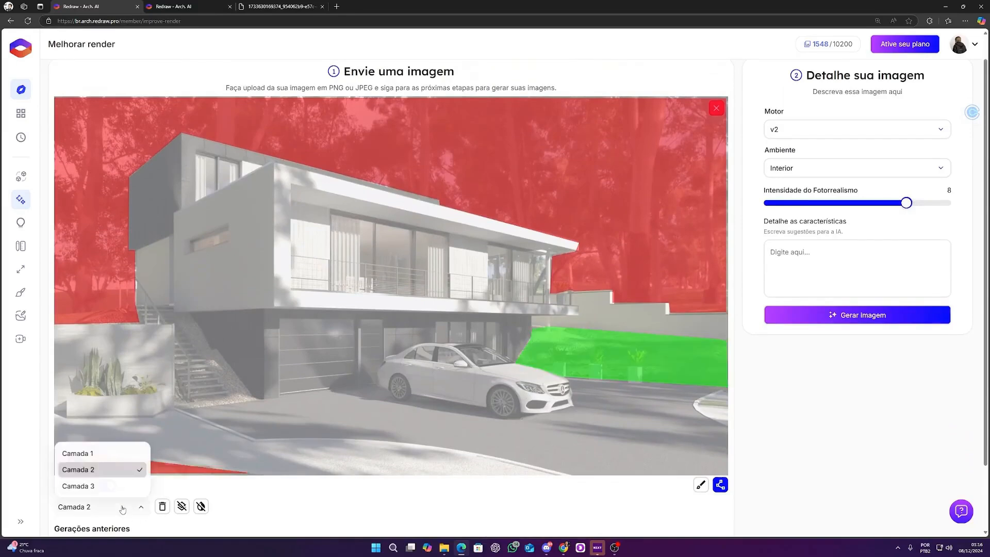
{"action": "left_click", "coordinate": [119, 485]}
{"action": "left_click", "coordinate": [141, 508]}
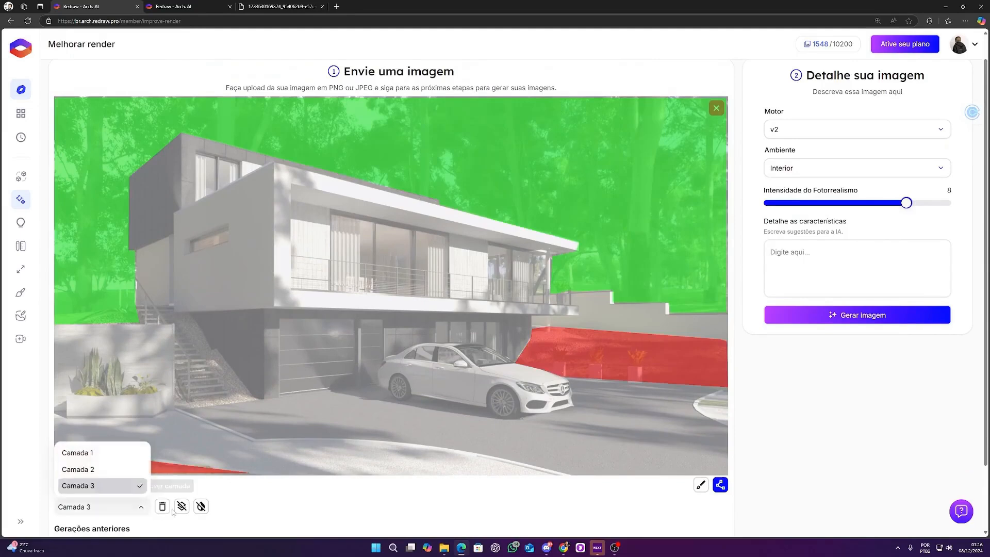
{"action": "left_click", "coordinate": [163, 508]}
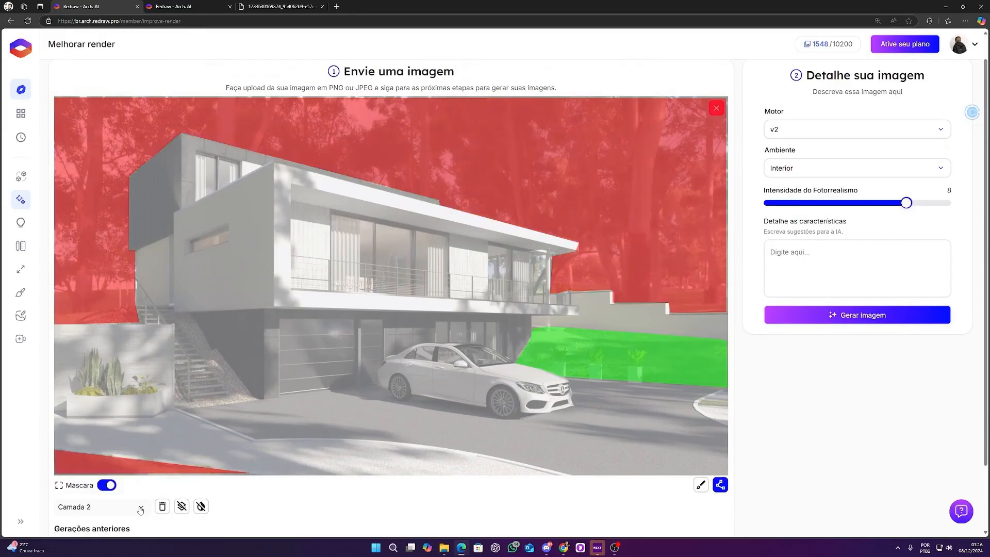
Step: Select mask layer Camada 1 and generate the image with the masked areas
{"action": "left_click", "coordinate": [138, 507]}
{"action": "left_click", "coordinate": [121, 506]}
{"action": "left_click", "coordinate": [116, 470]}
{"action": "left_click", "coordinate": [110, 456]}
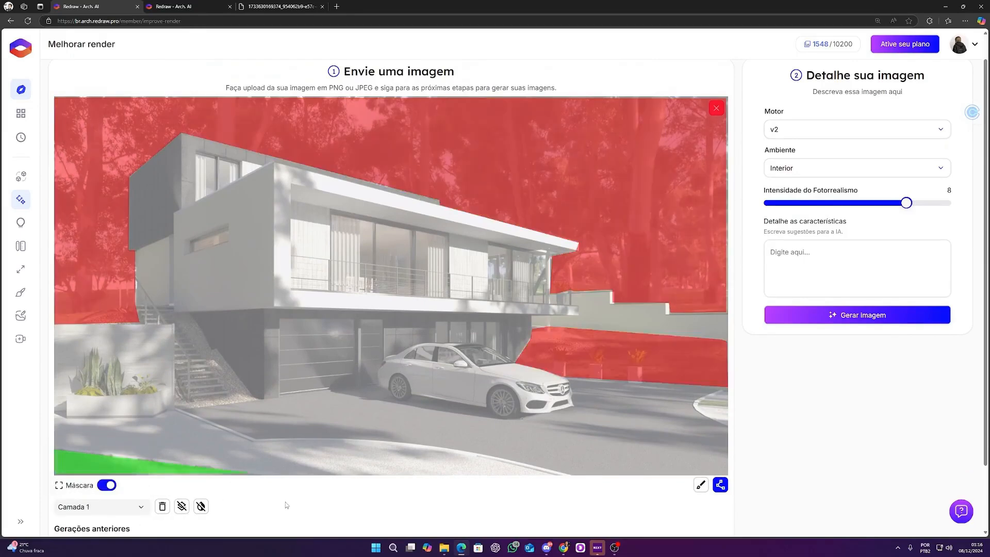
{"action": "left_click", "coordinate": [845, 316]}
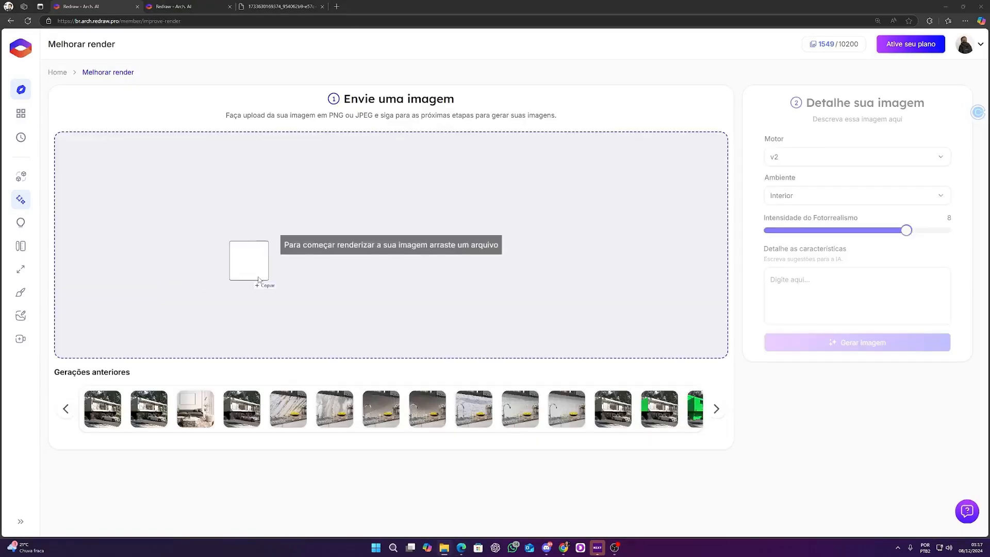
Step: Upload the classroom render with people, dismiss the image tips and generate its enhanced version
{"action": "left_click_drag", "start_coordinate": [260, 283], "coordinate": [348, 289]}
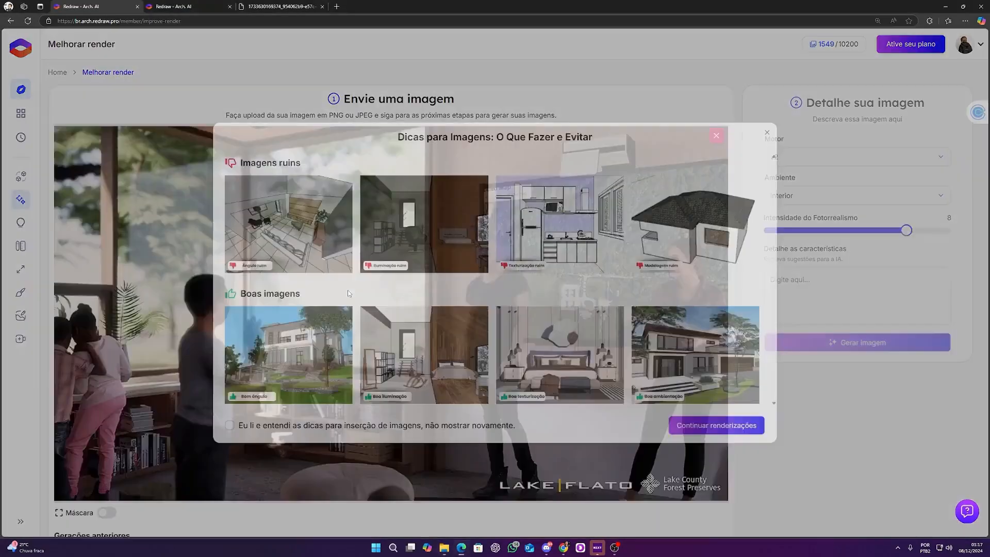
{"action": "left_click", "coordinate": [764, 135]}
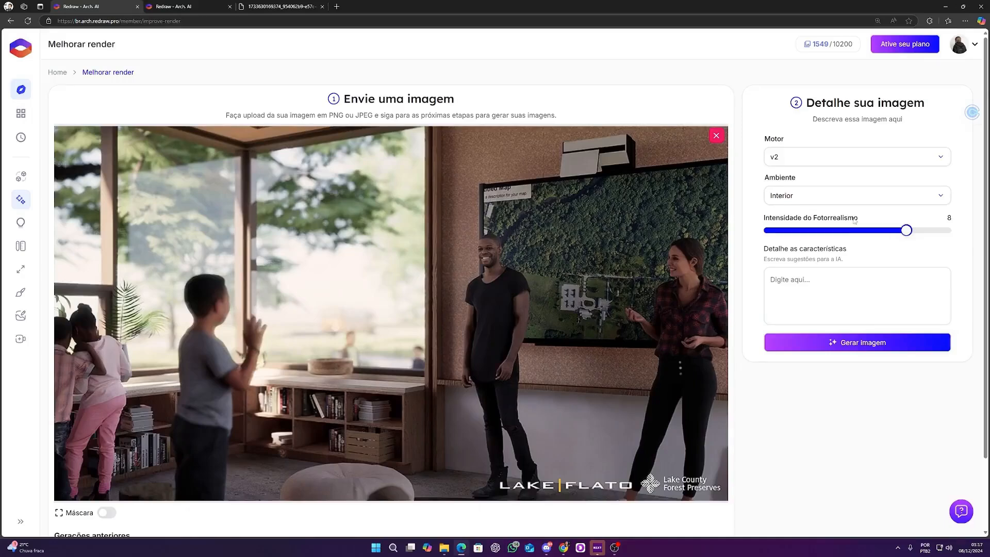
{"action": "left_click", "coordinate": [766, 336]}
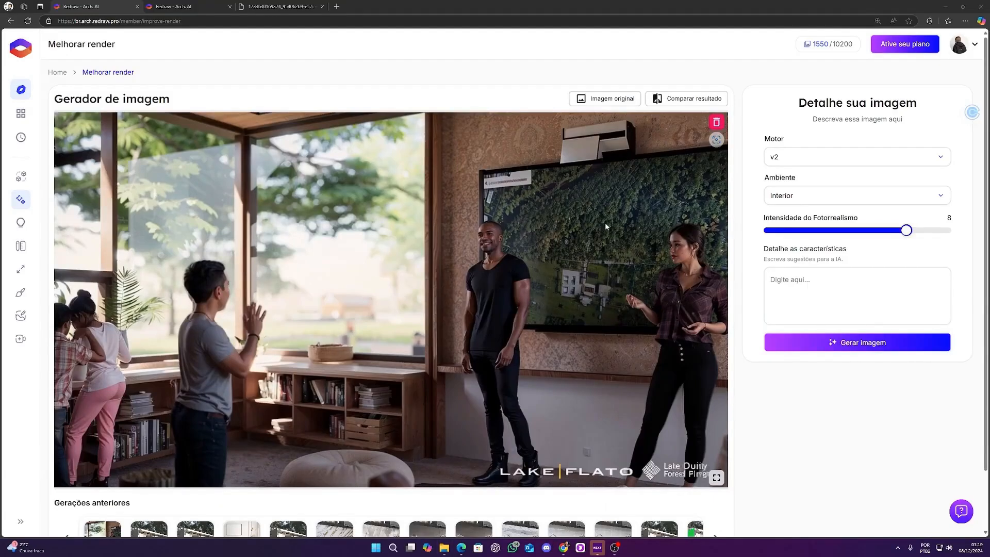
Step: Compare the generated classroom image with the original and discard the result
{"action": "left_click", "coordinate": [687, 98]}
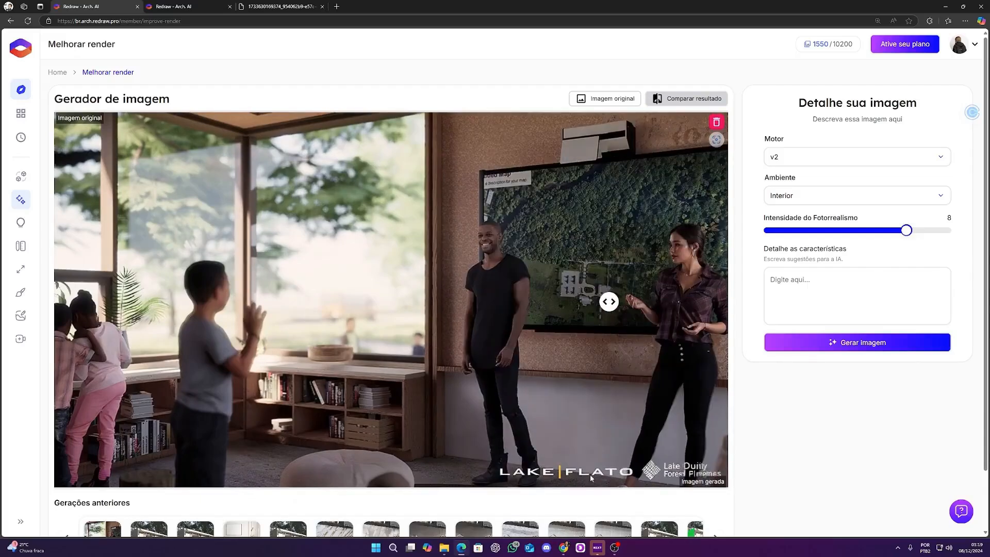
{"action": "left_click", "coordinate": [716, 122]}
Step: Switch the rendering engine to v1 for the classroom image and keep the environment as Interior
{"action": "left_click", "coordinate": [856, 157]}
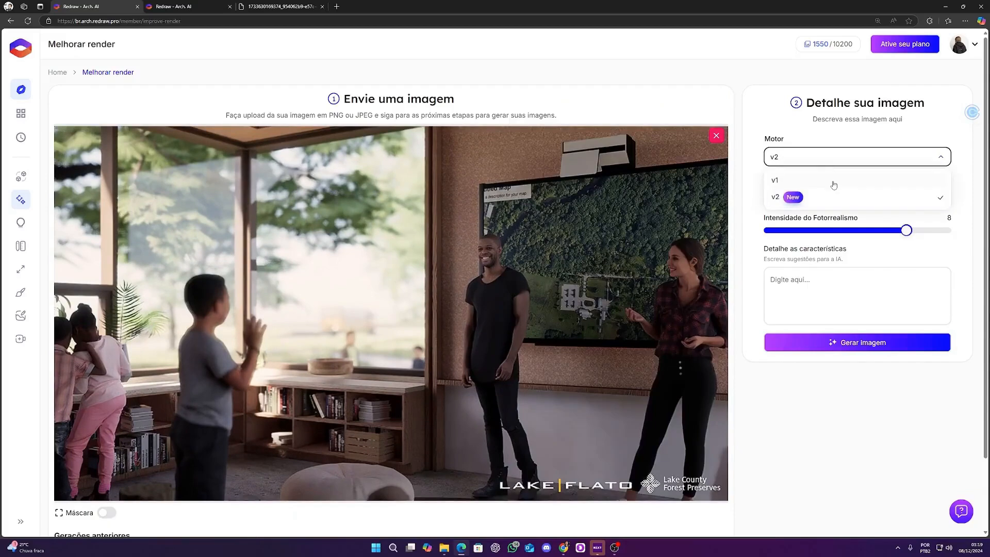
{"action": "left_click", "coordinate": [836, 177]}
{"action": "left_click", "coordinate": [855, 195]}
{"action": "left_click", "coordinate": [803, 220]}
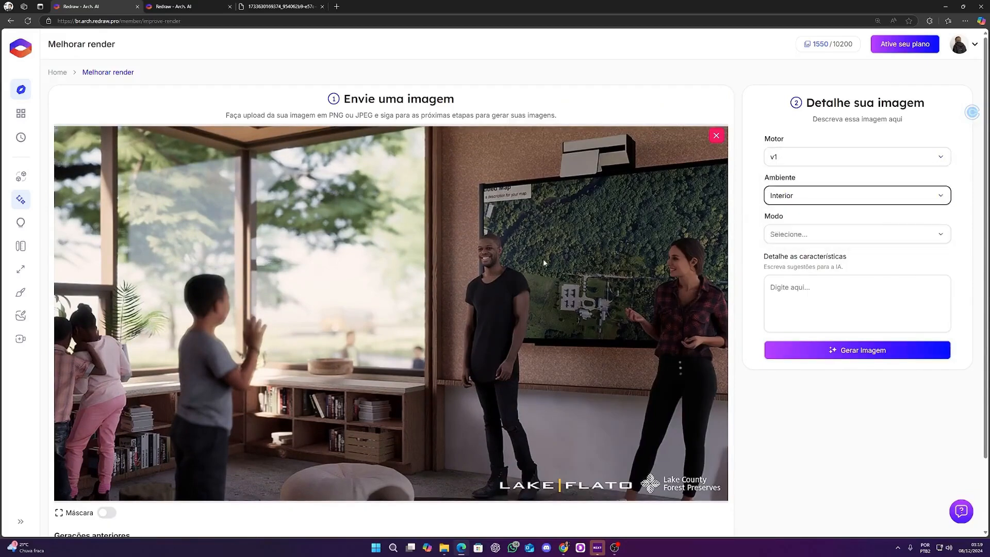
Step: Open the original classroom image in a new browser tab
{"action": "scroll", "coordinate": [543, 258], "scroll_direction": "down", "scroll_amount": 2}
{"action": "right_click", "coordinate": [532, 197]}
{"action": "left_click", "coordinate": [573, 198]}
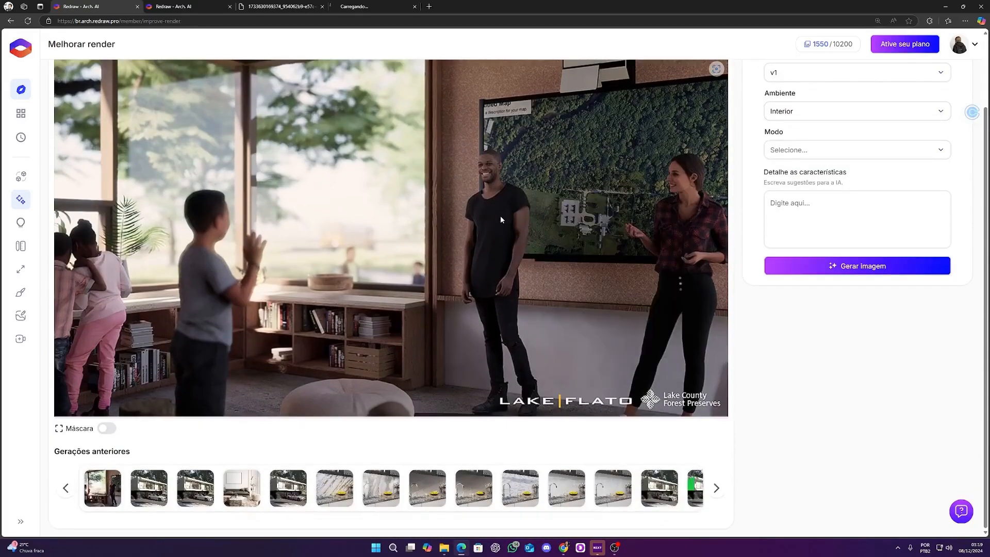
{"action": "right_click", "coordinate": [98, 486]}
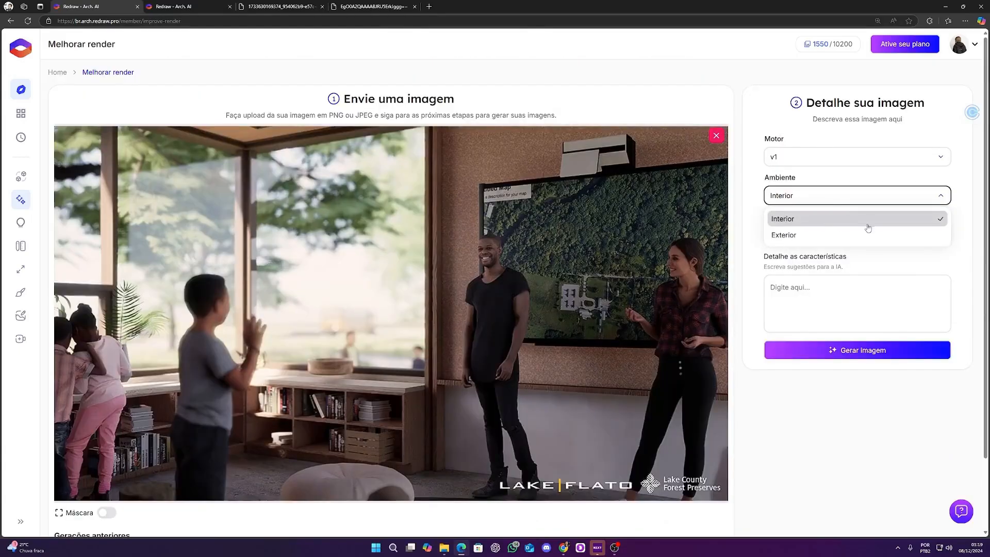
Step: Keep the environment as Interior, set the mode to Modo 2 and generate the classroom image with the v1 engine
{"action": "left_click", "coordinate": [843, 222]}
{"action": "left_click", "coordinate": [794, 234]}
{"action": "mouse_move", "coordinate": [806, 259]}
{"action": "left_click", "coordinate": [825, 275]}
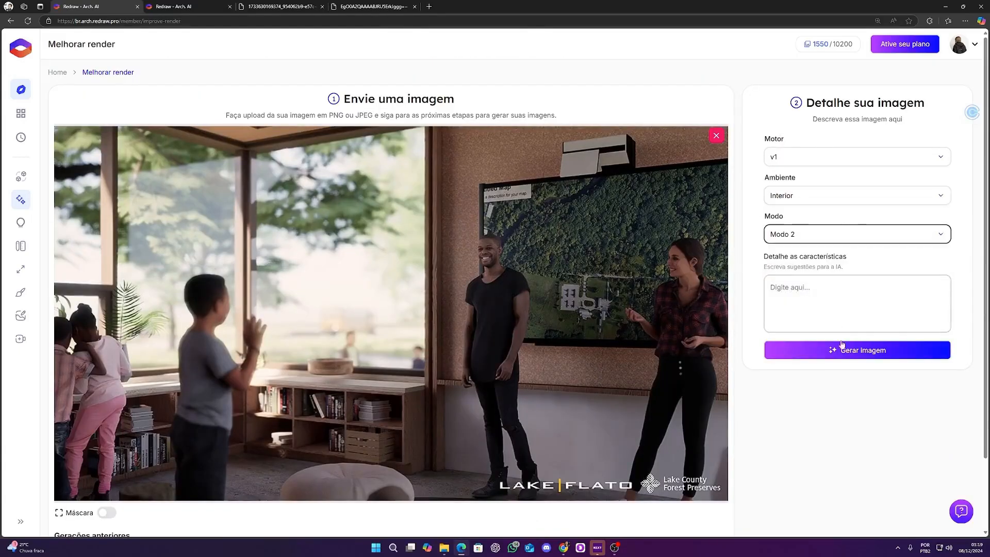
{"action": "left_click", "coordinate": [835, 350]}
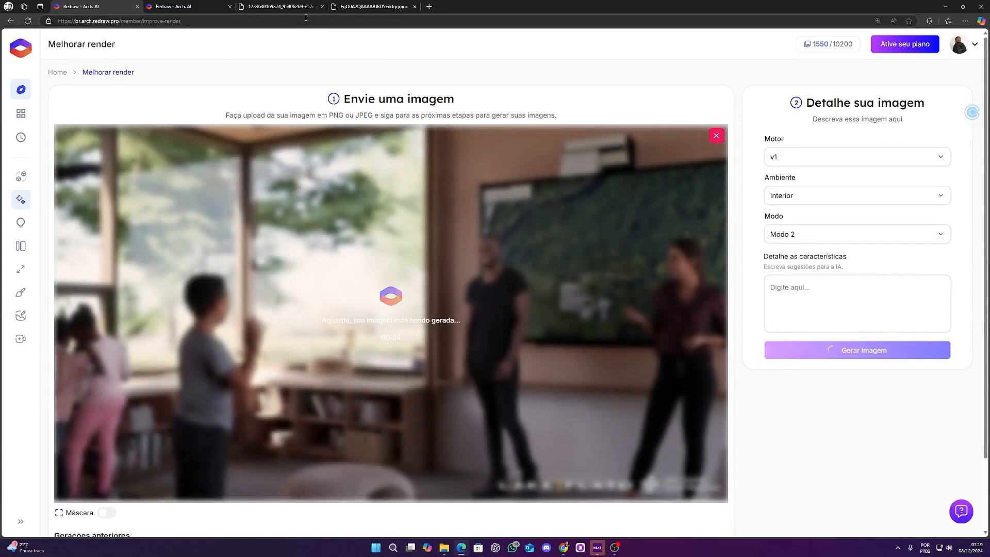
Step: Open the v1 classroom result in its own browser tab and view it against the original image
{"action": "left_click", "coordinate": [281, 6]}
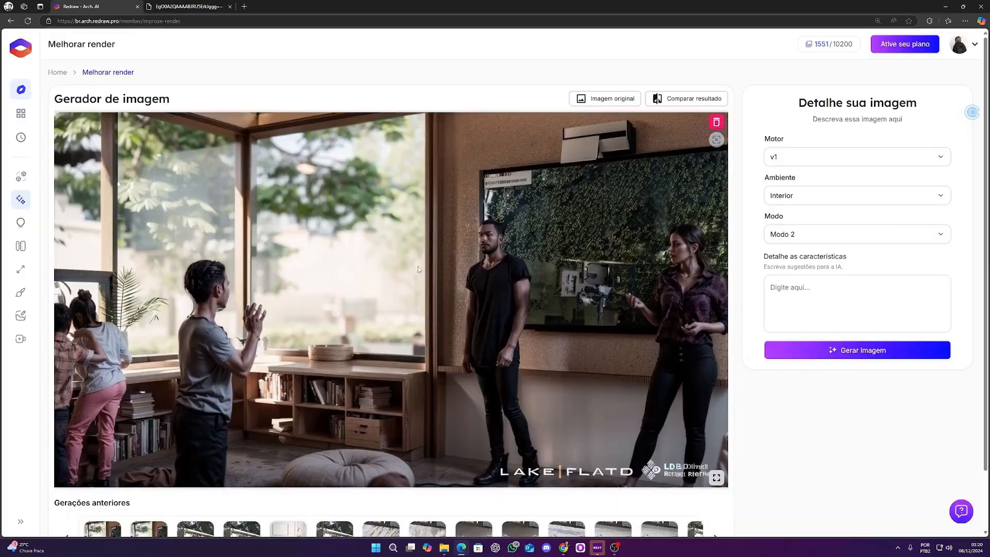
{"action": "right_click", "coordinate": [417, 266]}
{"action": "left_click", "coordinate": [438, 277]}
{"action": "left_click", "coordinate": [281, 6]}
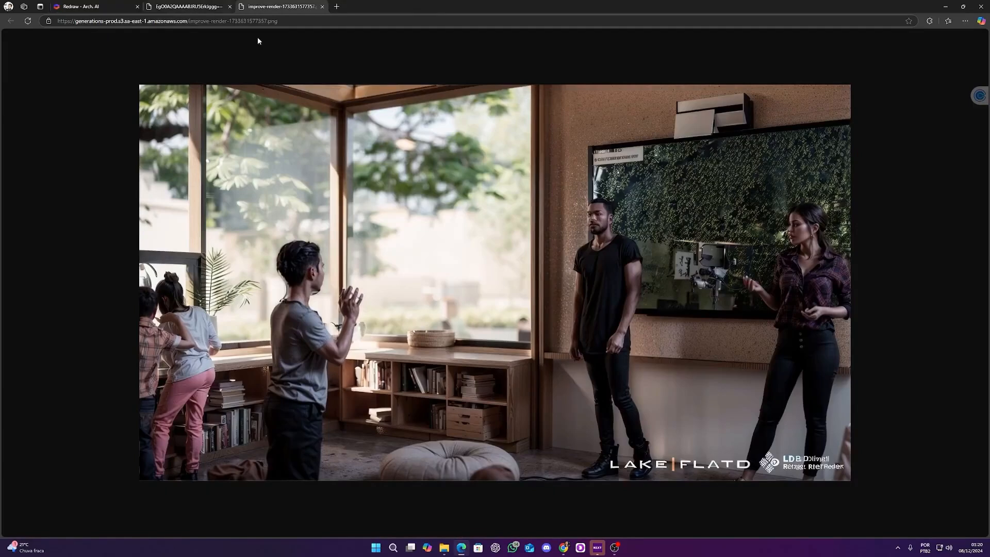
{"action": "left_click", "coordinate": [189, 6]}
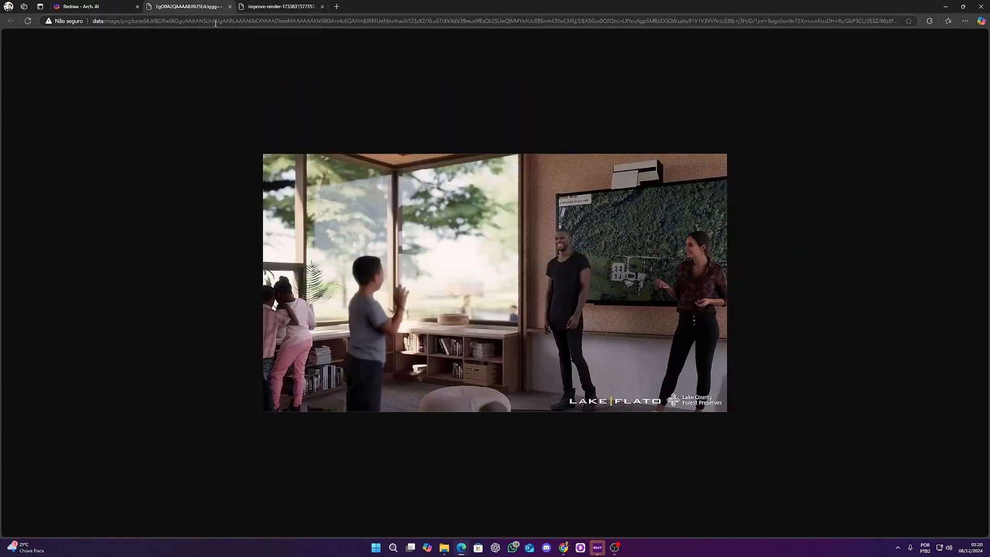
Step: Open the earlier v2 classroom generation in a new browser tab and view it against the original image
{"action": "left_click", "coordinate": [95, 6]}
{"action": "scroll", "coordinate": [238, 295], "scroll_direction": "down", "scroll_amount": 2}
{"action": "right_click", "coordinate": [145, 272]}
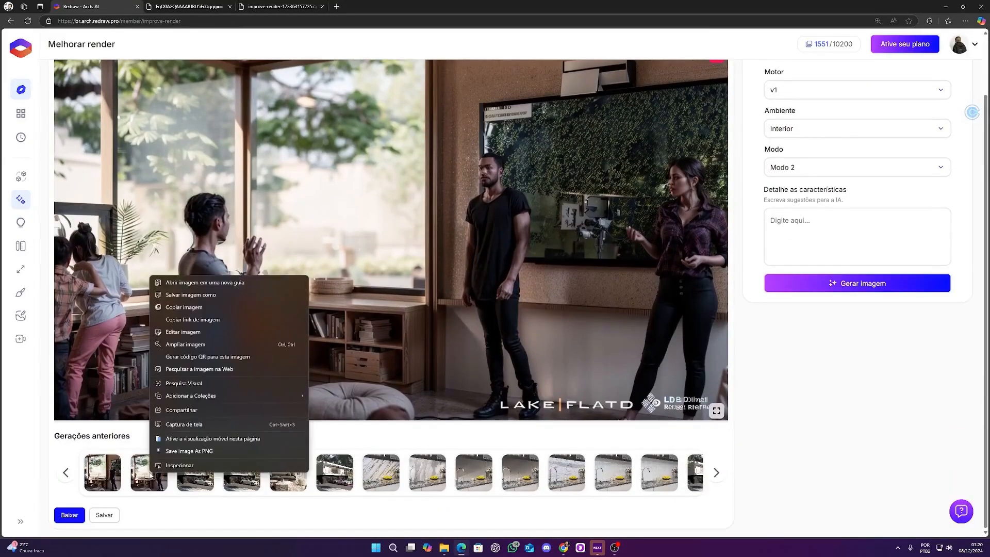
{"action": "left_click", "coordinate": [176, 282]}
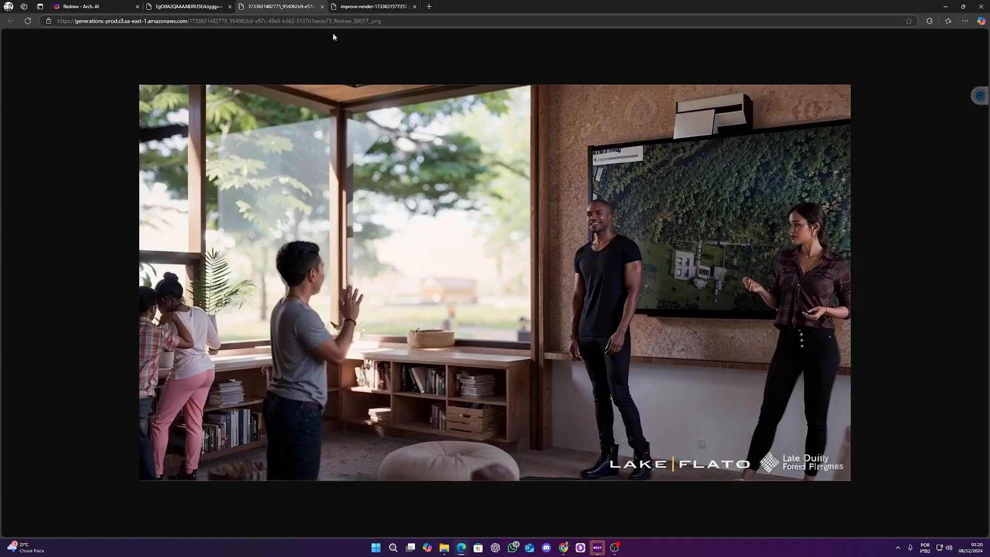
{"action": "left_click", "coordinate": [188, 6]}
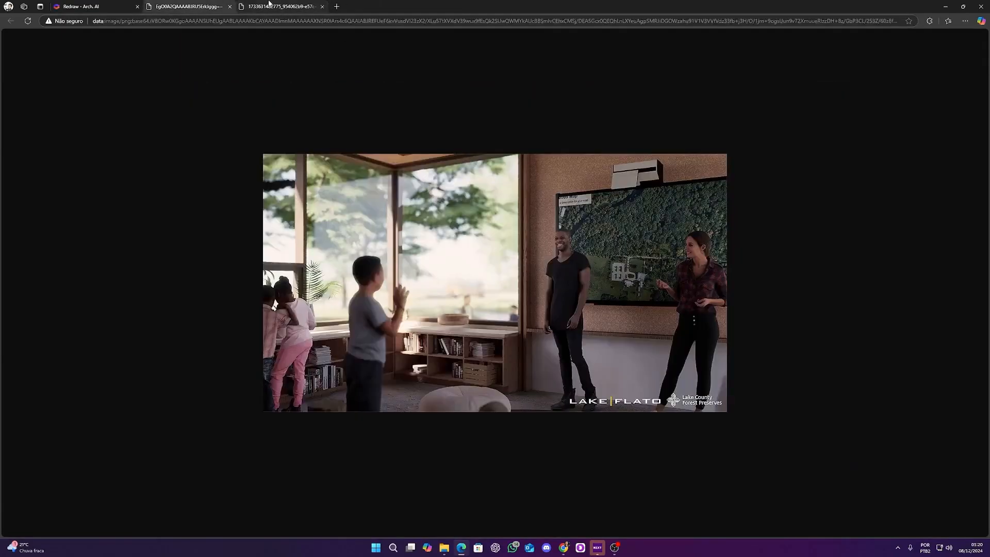
Step: Open the v1 classroom result in a new tab again and compare it repeatedly with the earlier v2 result
{"action": "left_click", "coordinate": [85, 6]}
{"action": "right_click", "coordinate": [405, 235]}
{"action": "left_click", "coordinate": [441, 239]}
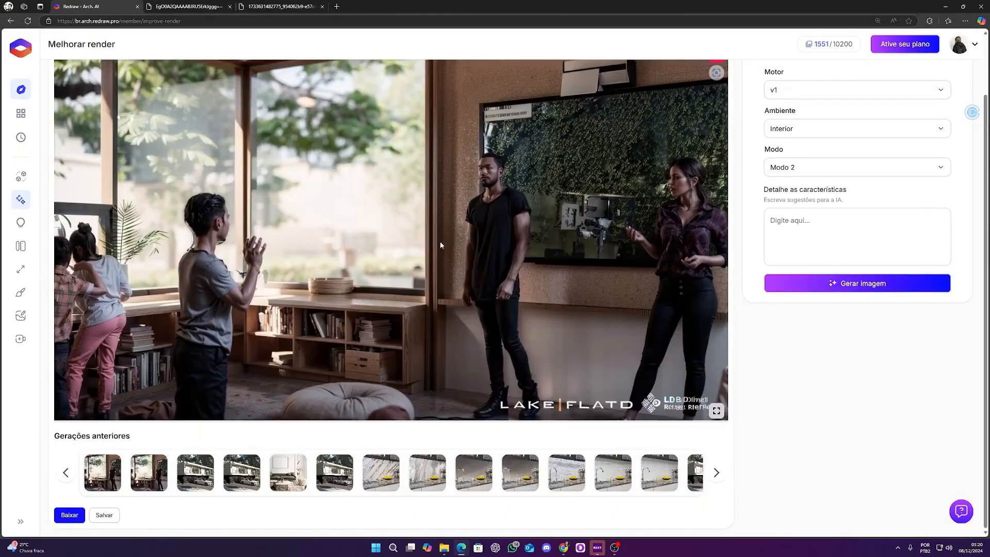
{"action": "left_click", "coordinate": [284, 6]}
{"action": "left_click", "coordinate": [361, 6]}
{"action": "left_click", "coordinate": [288, 6]}
{"action": "left_click", "coordinate": [376, 6]}
{"action": "left_click", "coordinate": [289, 5]}
{"action": "left_click", "coordinate": [377, 7]}
{"action": "left_click", "coordinate": [289, 6]}
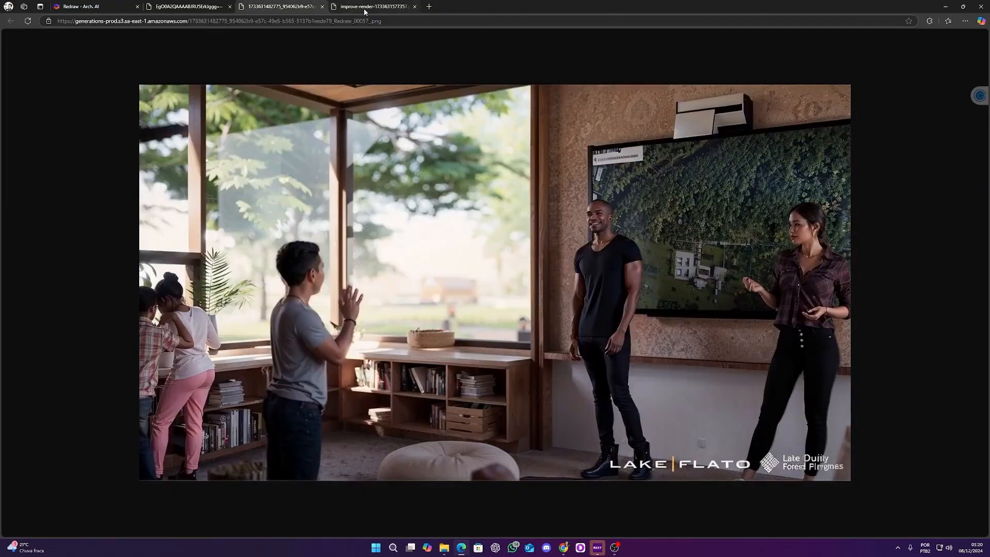
{"action": "left_click", "coordinate": [359, 9]}
{"action": "left_click", "coordinate": [300, 7]}
Step: Close the browser tabs holding the original classroom image and its two generated versions
{"action": "middle_click", "coordinate": [199, 7]}
{"action": "middle_click", "coordinate": [199, 7]}
{"action": "middle_click", "coordinate": [196, 9]}
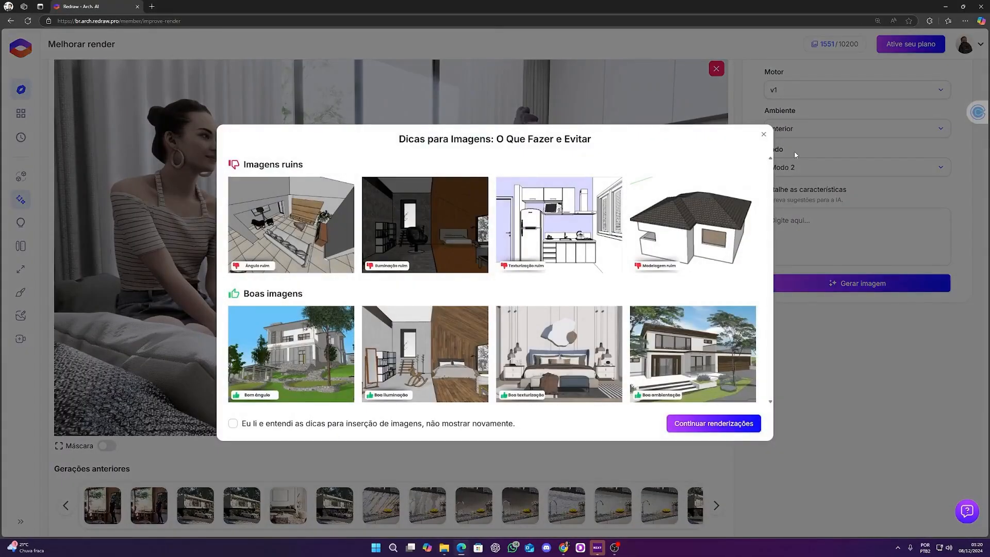
Step: Dismiss the image tips, switch the engine to v2 and generate the living room render with the two women and dog
{"action": "left_click", "coordinate": [762, 135]}
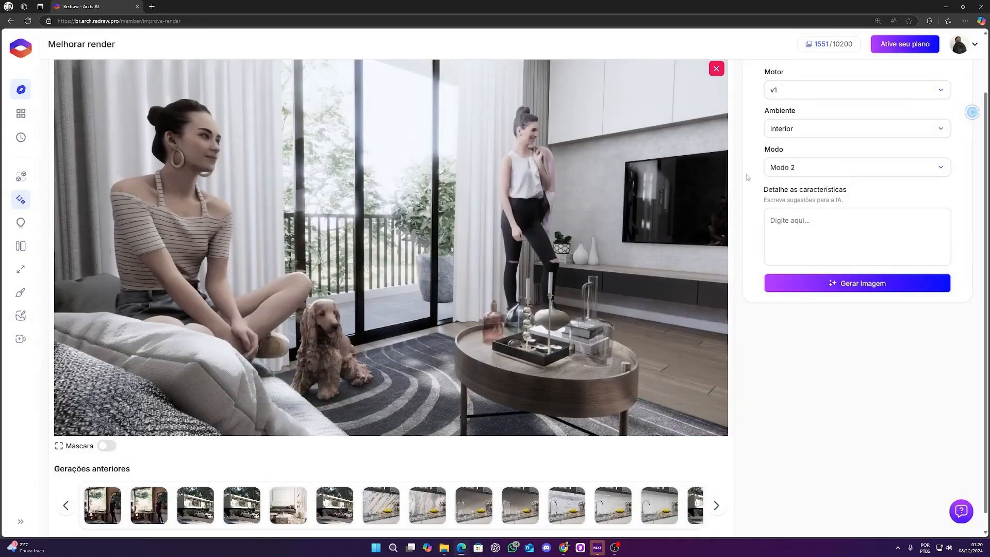
{"action": "scroll", "coordinate": [746, 174], "scroll_direction": "up", "scroll_amount": 2}
{"action": "left_click", "coordinate": [830, 157]}
{"action": "left_click", "coordinate": [809, 201]}
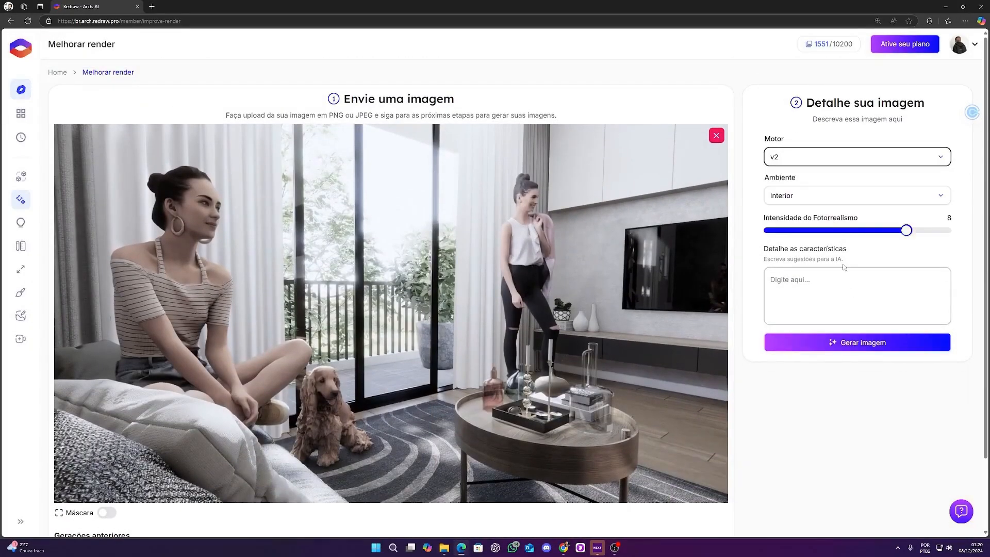
{"action": "left_click", "coordinate": [856, 342]}
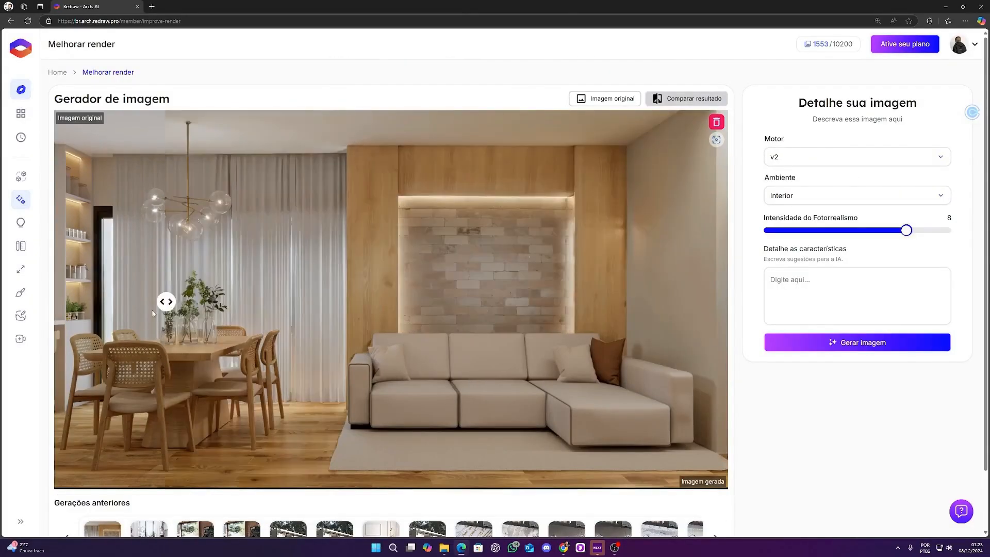
Step: Compare the wood-panelled living room result with the original image and discard the result
{"action": "left_click_drag", "start_coordinate": [153, 313], "coordinate": [134, 335]}
{"action": "scroll", "coordinate": [134, 335], "scroll_direction": "down", "scroll_amount": 2}
{"action": "left_click", "coordinate": [715, 76]}
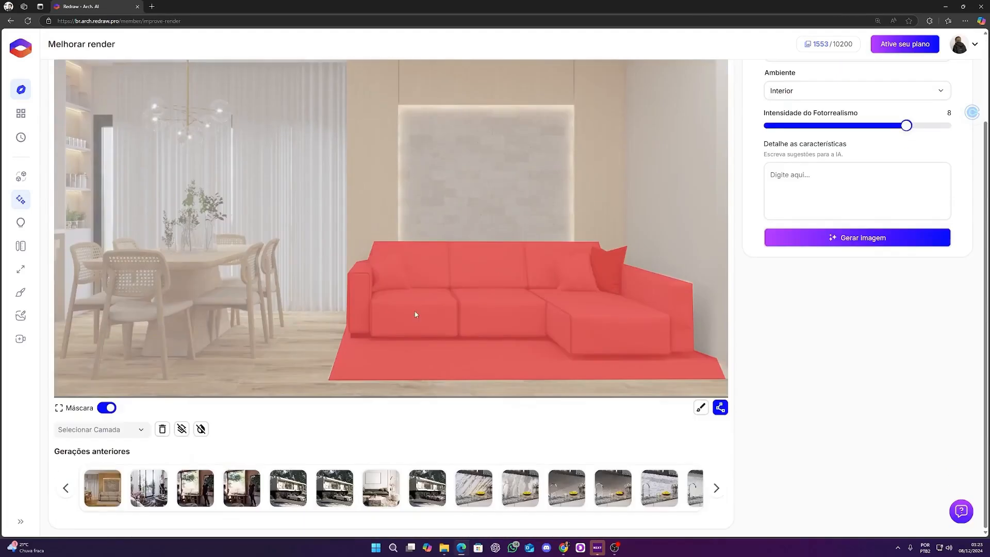
Step: Invert the sofa and rug mask to cover the rest of the living room, and generate the image
{"action": "left_click", "coordinate": [201, 429]}
{"action": "scroll", "coordinate": [567, 361], "scroll_direction": "up", "scroll_amount": 2}
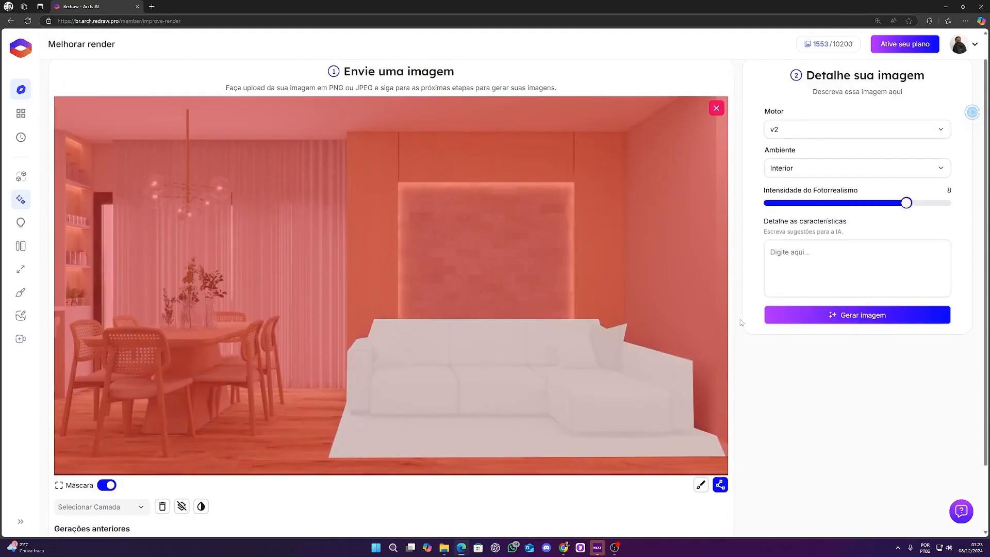
{"action": "left_click", "coordinate": [857, 317]}
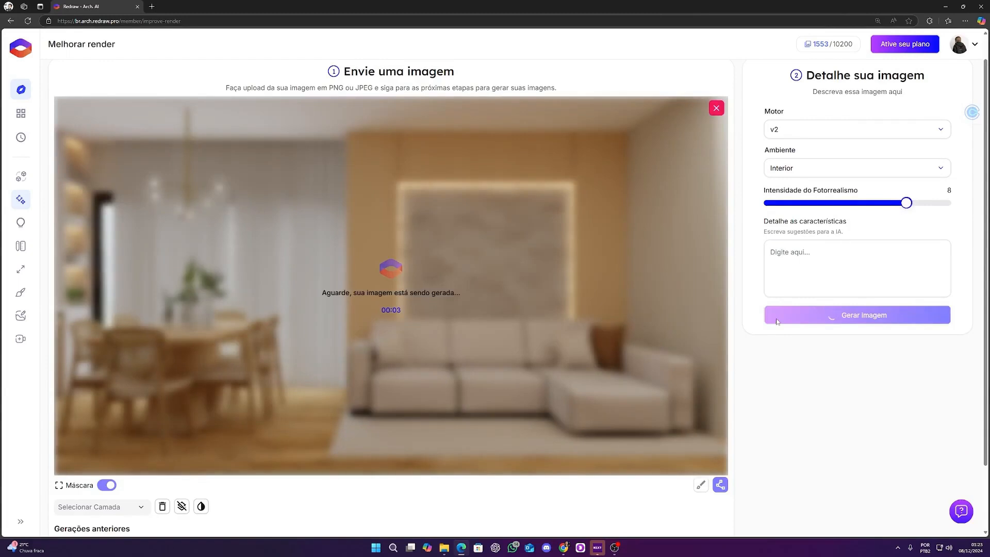
Step: Compare the masked living room result with the original image
{"action": "scroll", "coordinate": [777, 321], "scroll_direction": "up", "scroll_amount": 1}
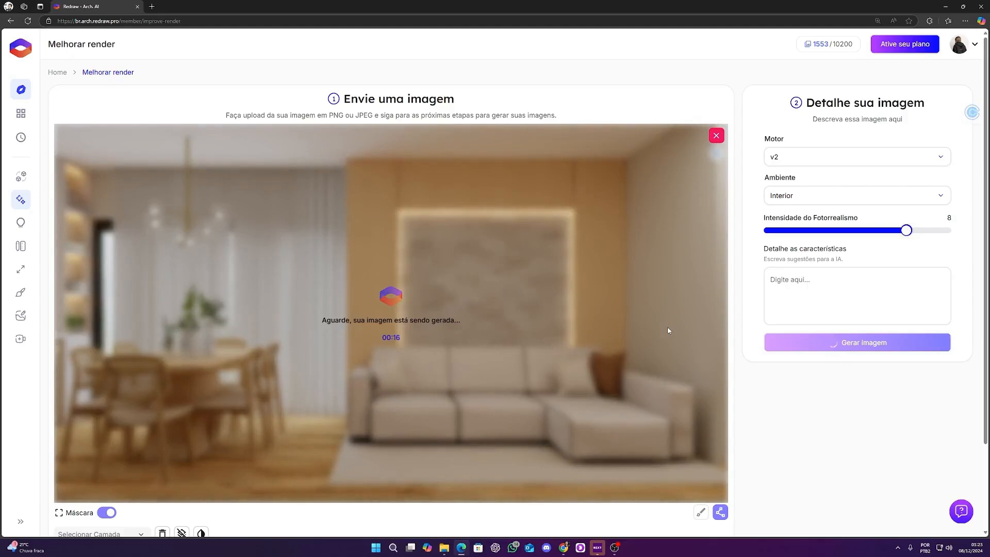
{"action": "scroll", "coordinate": [263, 454], "scroll_direction": "down", "scroll_amount": 1}
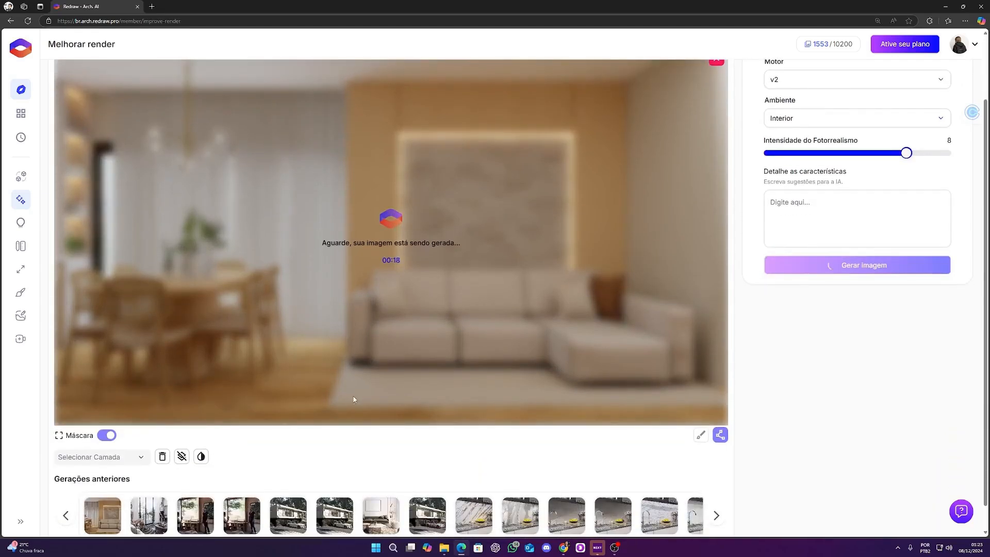
{"action": "scroll", "coordinate": [422, 447], "scroll_direction": "up", "scroll_amount": 2}
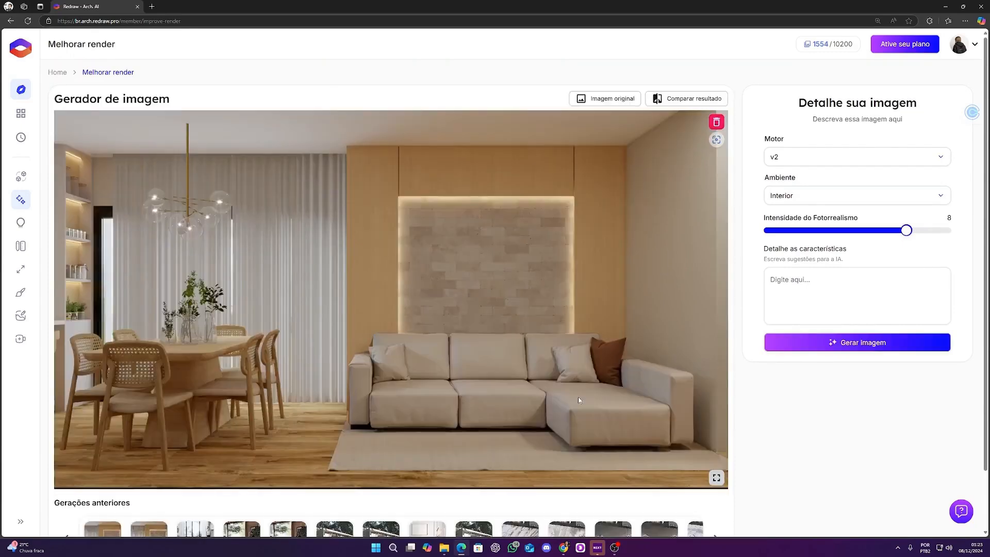
{"action": "left_click", "coordinate": [704, 102]}
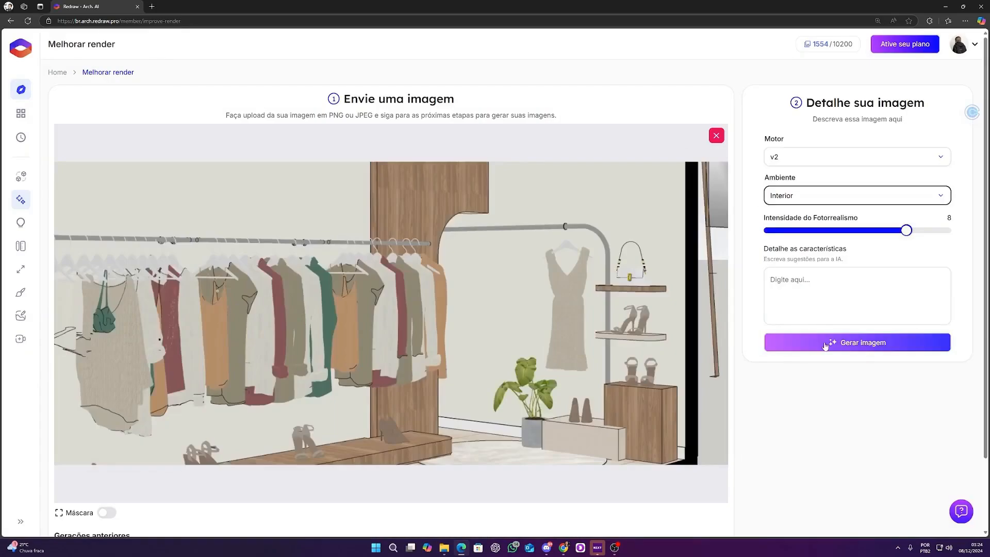
Step: Generate the clothing store render with v2 at photorealism intensity 8 and again at 10, turning on result comparison
{"action": "left_click", "coordinate": [784, 334]}
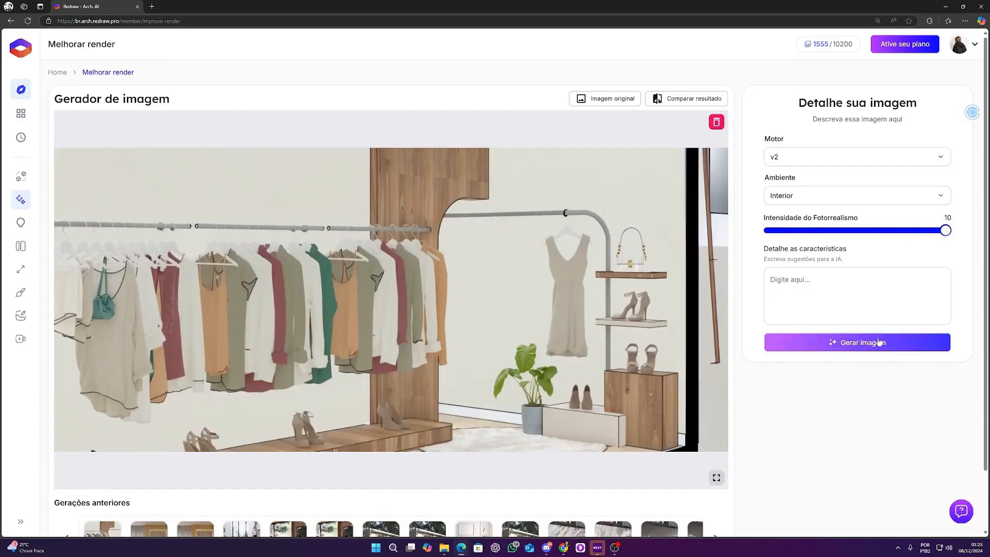
{"action": "left_click", "coordinate": [690, 98]}
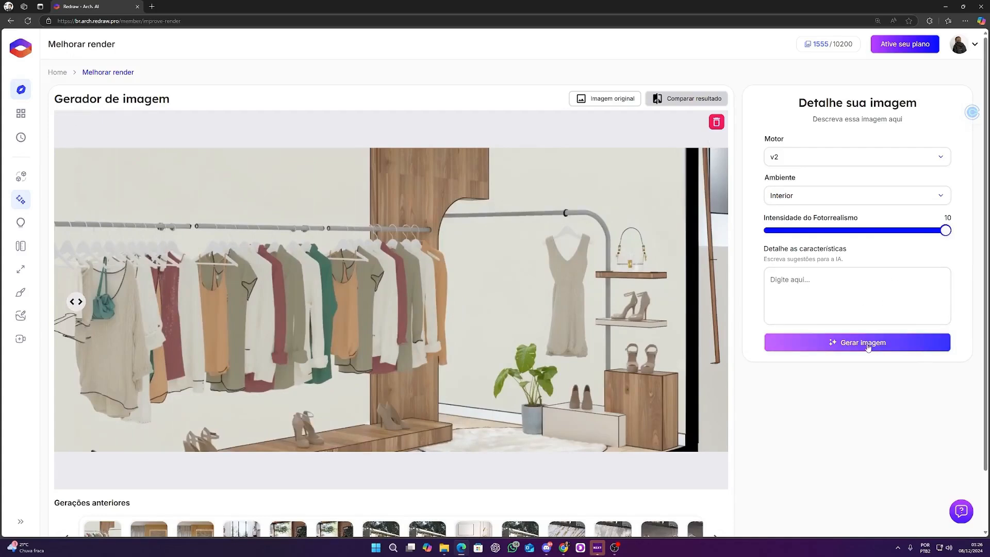
{"action": "left_click", "coordinate": [867, 343]}
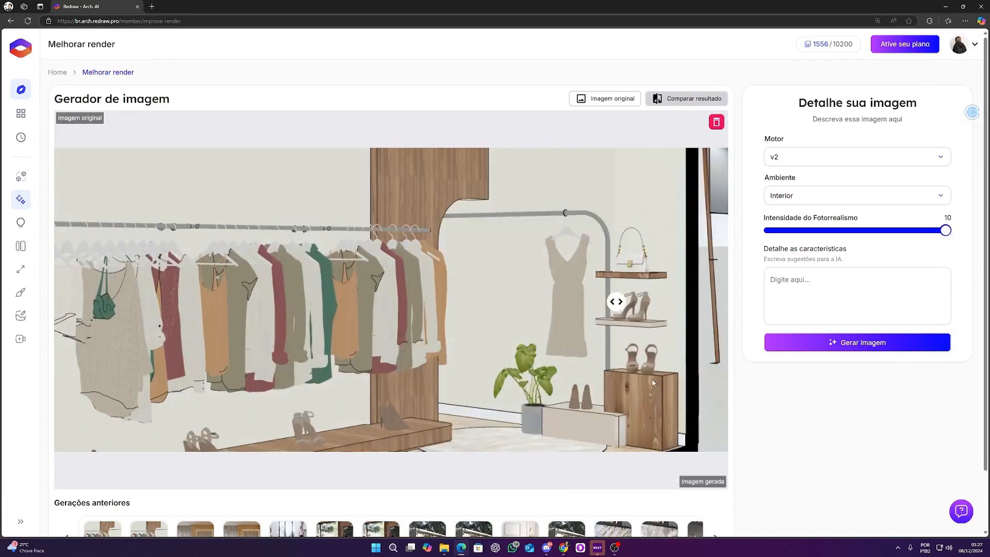
Step: Switch the clothing store image to engine v1 with environment Interior and mode Modo 2, and generate it
{"action": "left_click", "coordinate": [851, 157]}
{"action": "left_click", "coordinate": [838, 177]}
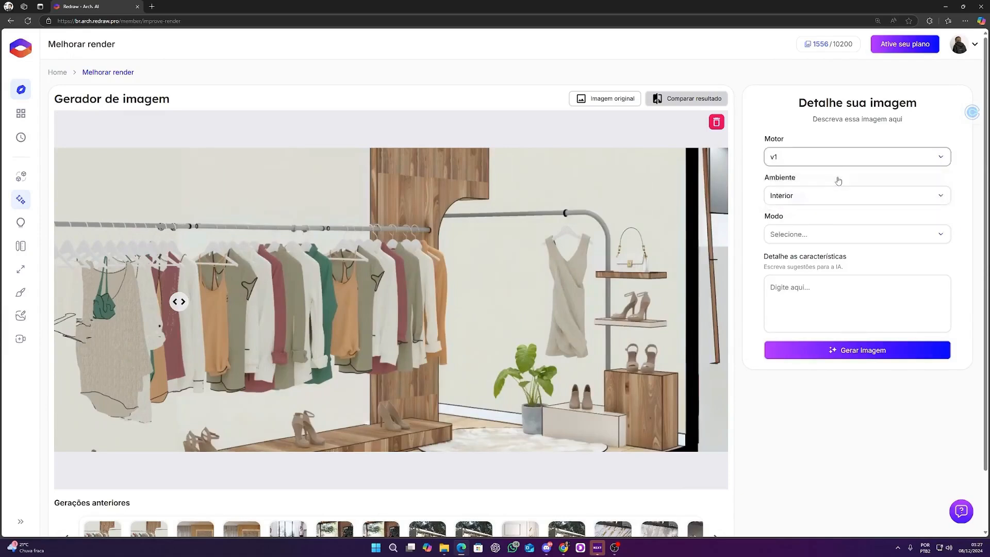
{"action": "left_click", "coordinate": [846, 195]}
{"action": "left_click", "coordinate": [771, 217]}
{"action": "left_click", "coordinate": [803, 234]}
{"action": "left_click", "coordinate": [783, 274]}
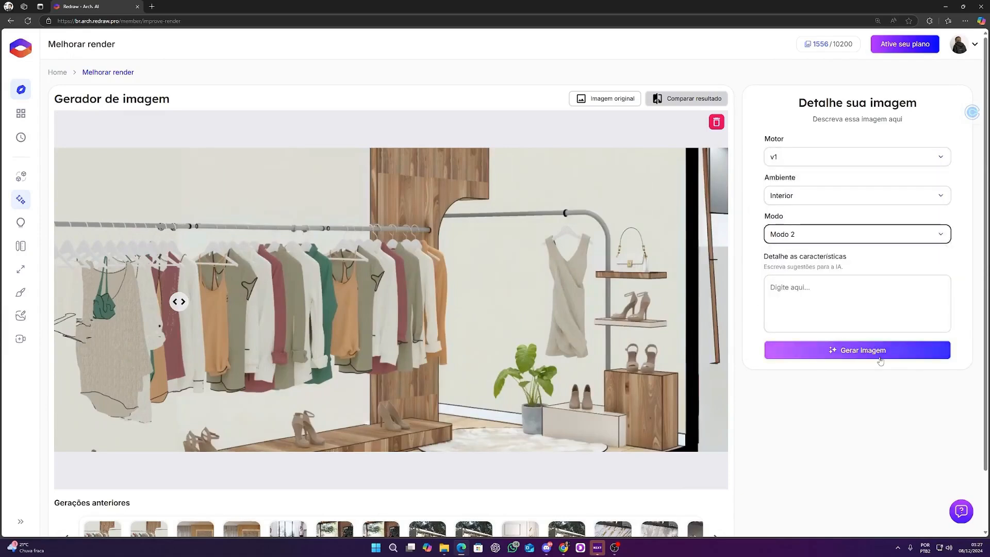
{"action": "left_click", "coordinate": [773, 350]}
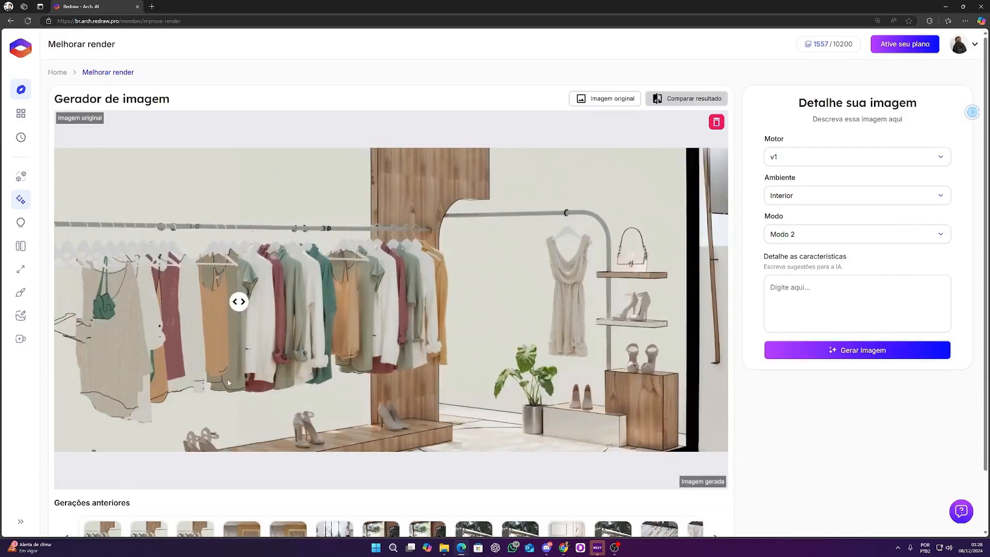
Step: Discard the v1 clothing store result and remove the uploaded store image
{"action": "left_click", "coordinate": [716, 122]}
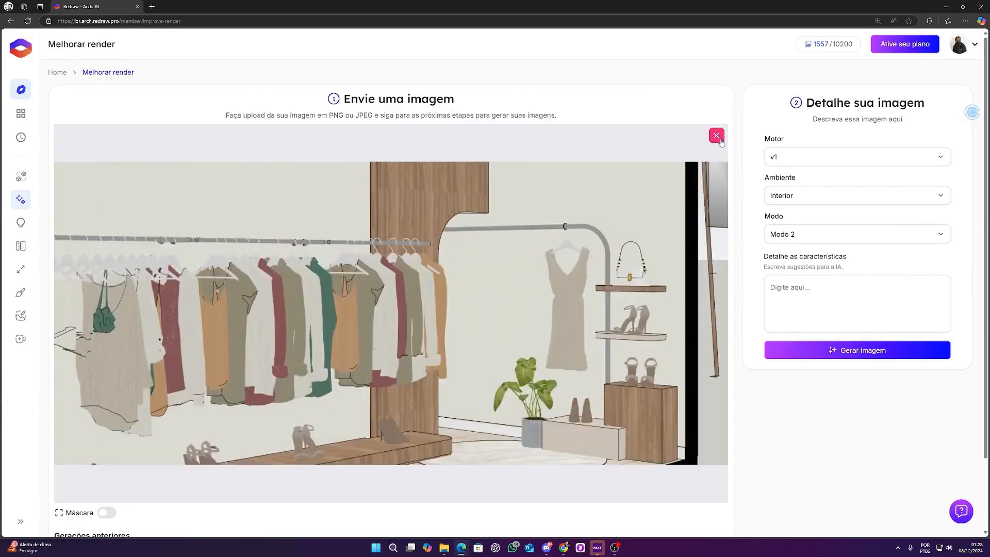
{"action": "left_click", "coordinate": [716, 136]}
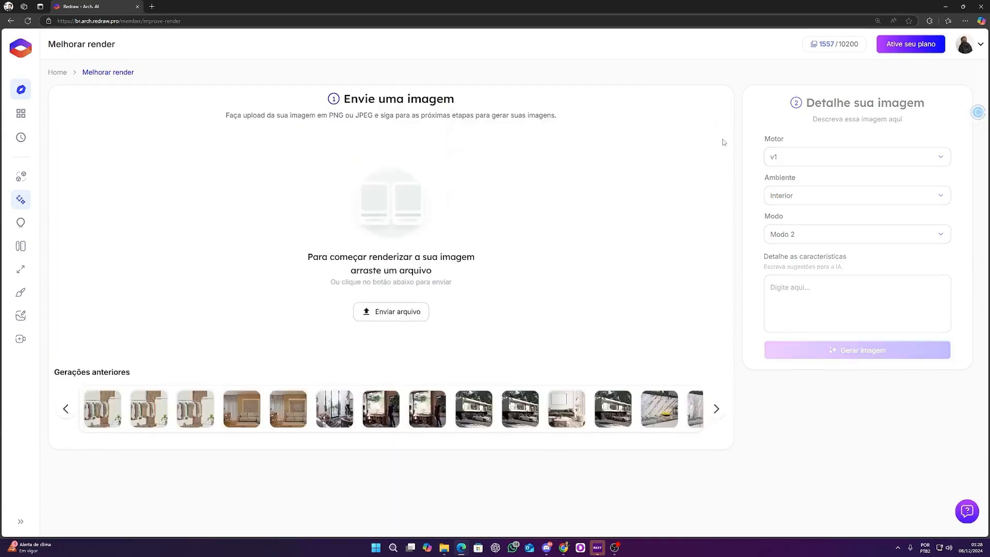